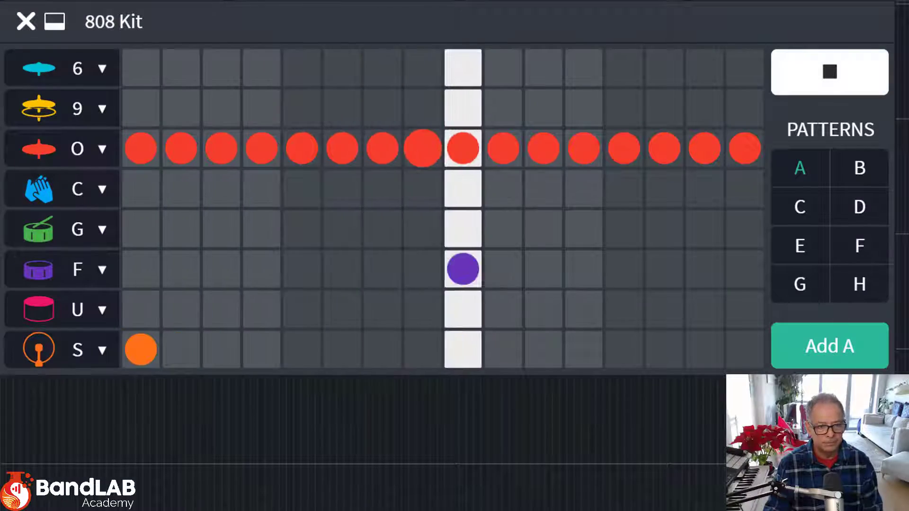
Step: Stop the drum pattern preview and play the project's trap beat
click(862, 85)
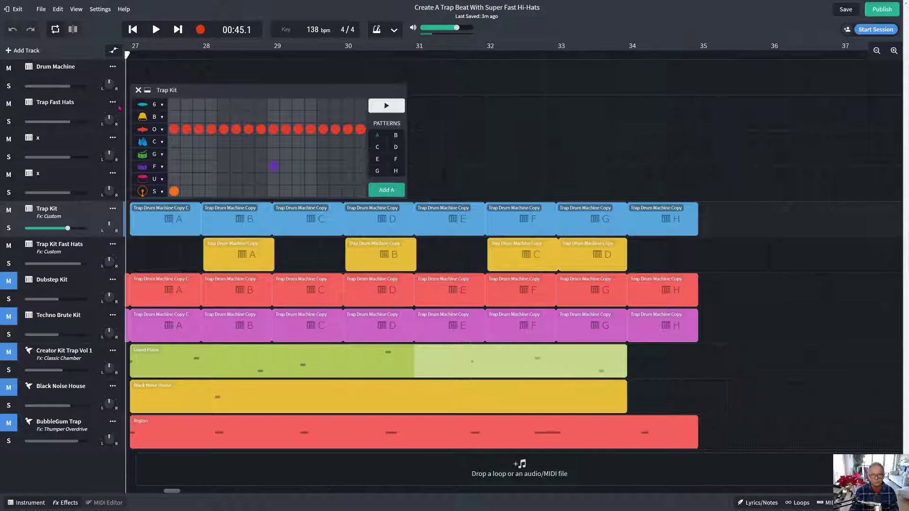
key(space)
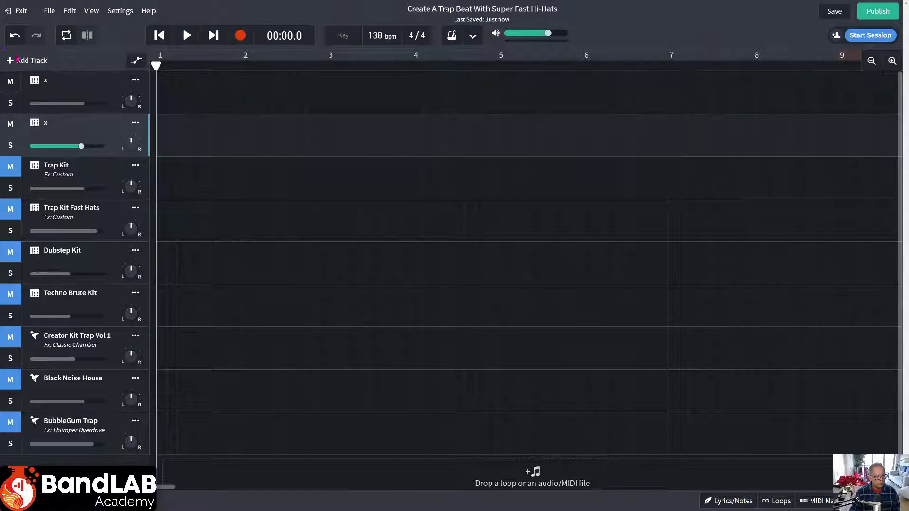
Step: Add a Drum Machine track, pop out its 808 Kit editor, and preview the preset pattern
click(24, 61)
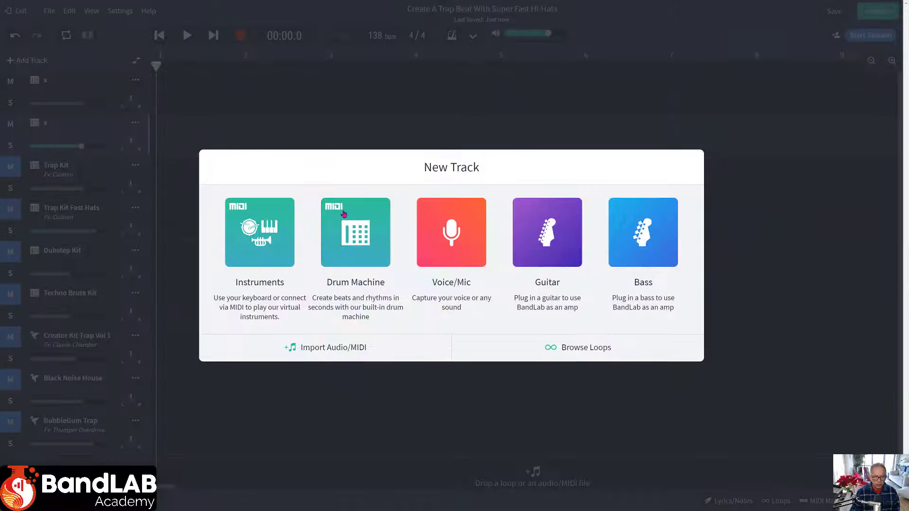
click(353, 235)
click(37, 84)
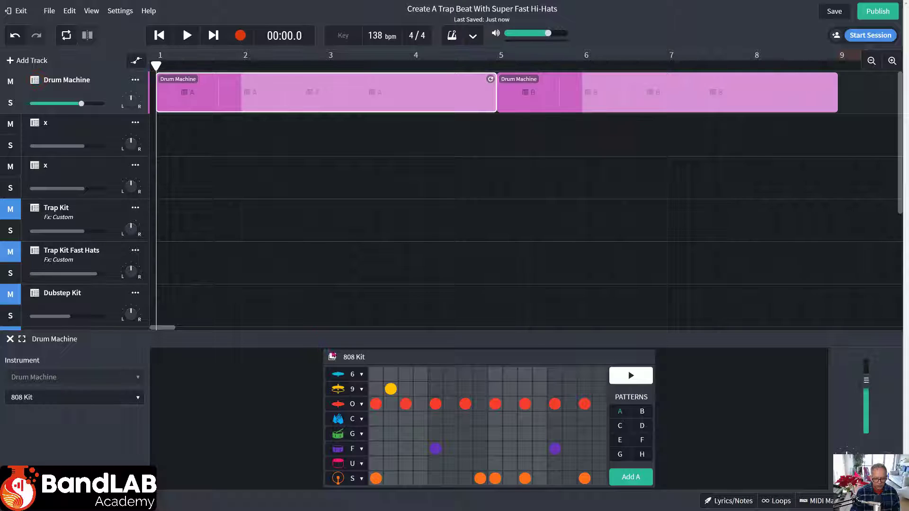
click(333, 357)
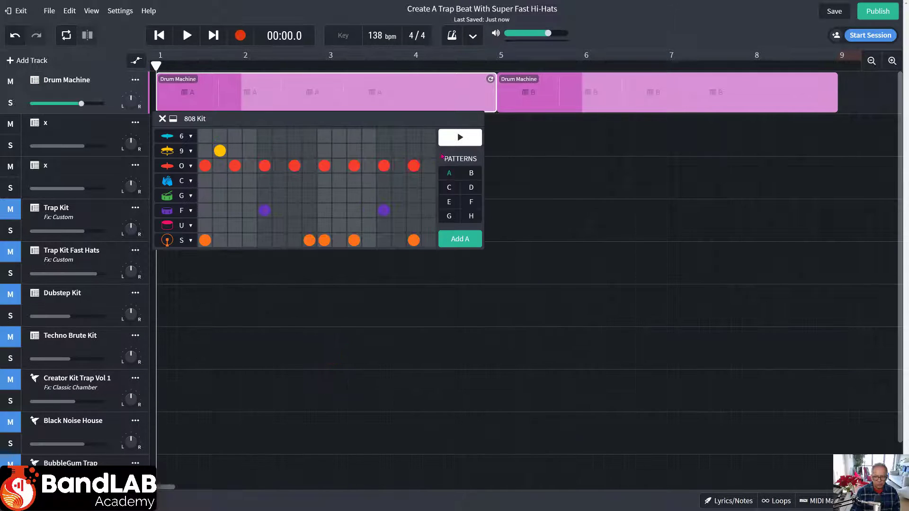
click(448, 142)
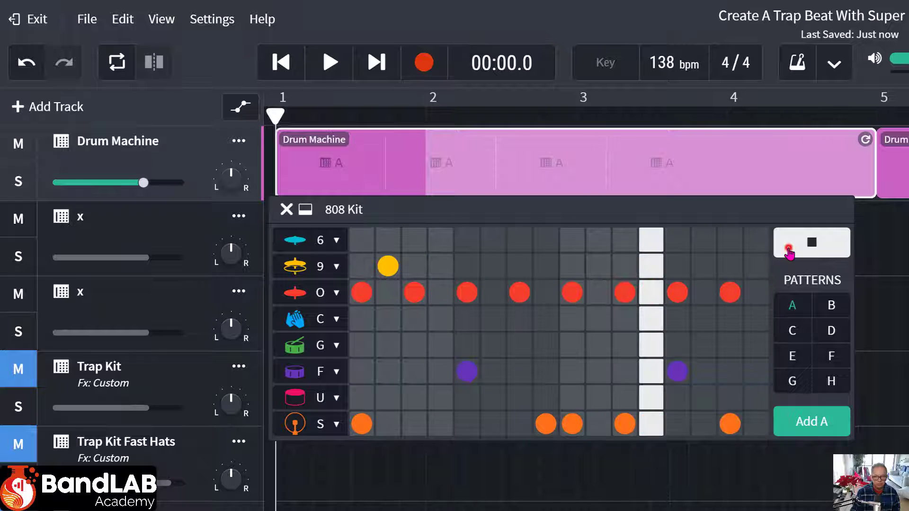
click(788, 248)
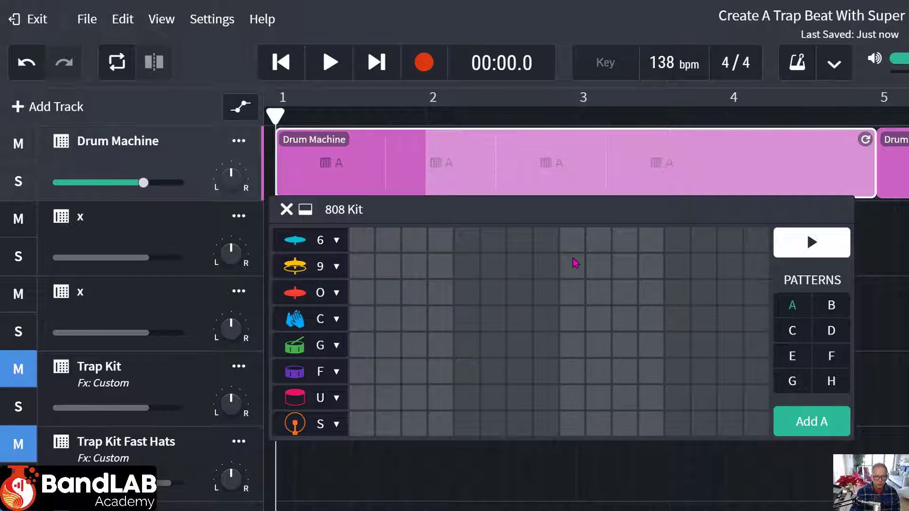
Step: Clear every step from patterns A and B, ending on pattern A
right_click(575, 263)
click(609, 280)
click(830, 306)
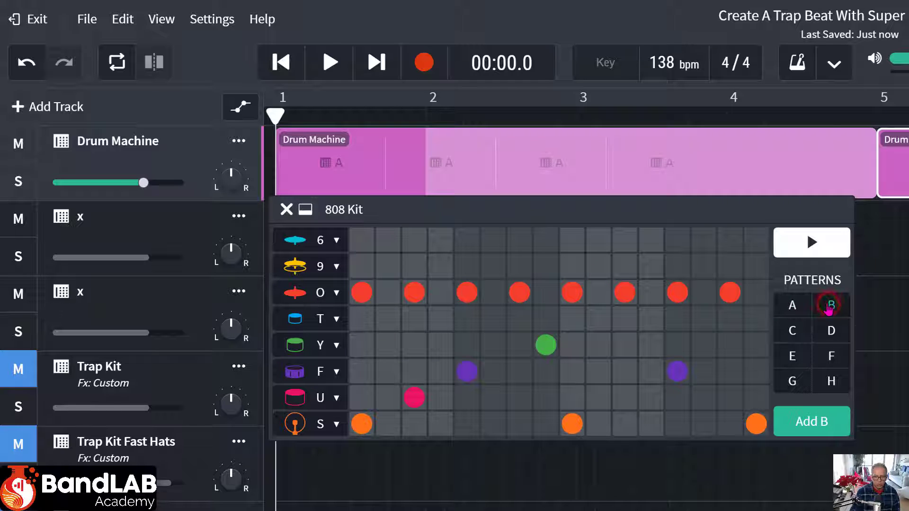
right_click(492, 246)
click(519, 262)
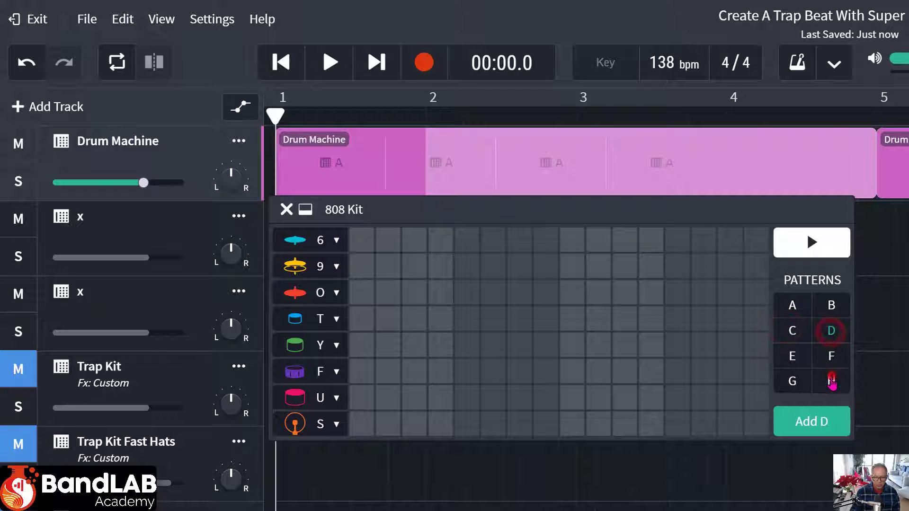
click(792, 308)
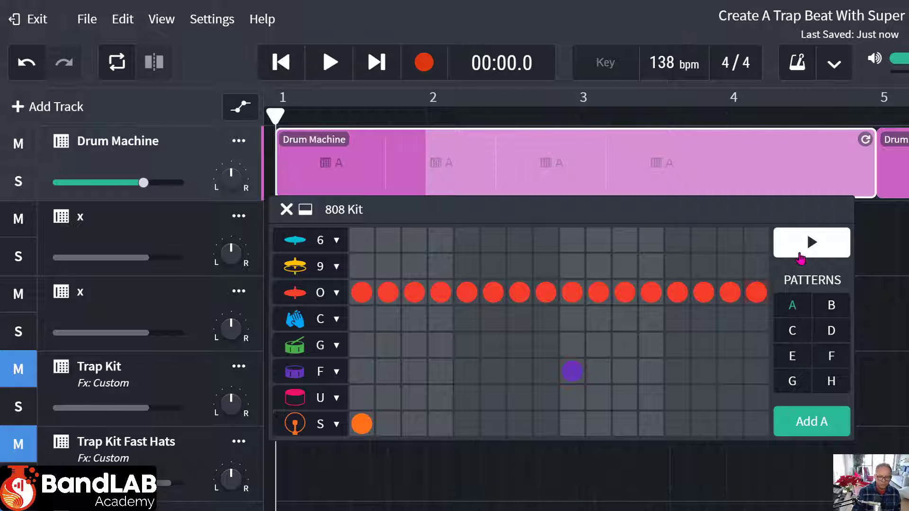
Step: Preview pattern A with its 16 O steps, F step 9 and S step 1, then replay it
click(800, 254)
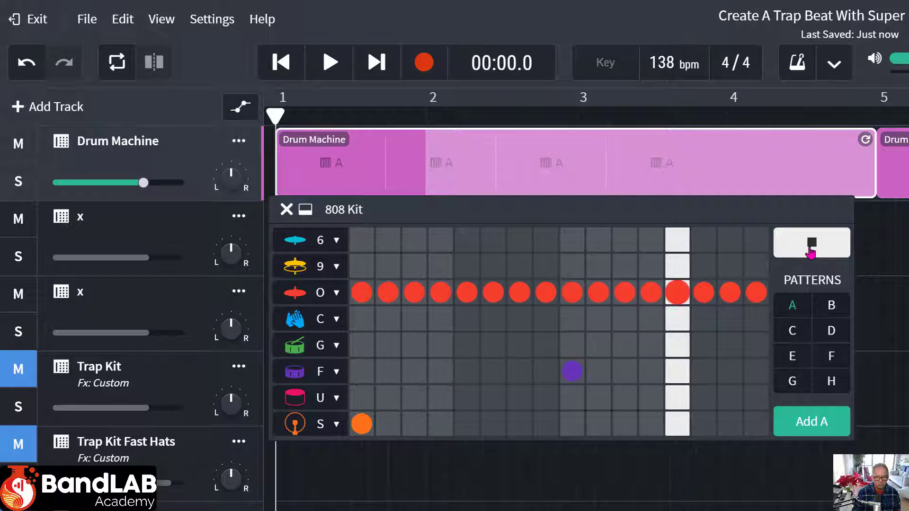
click(811, 252)
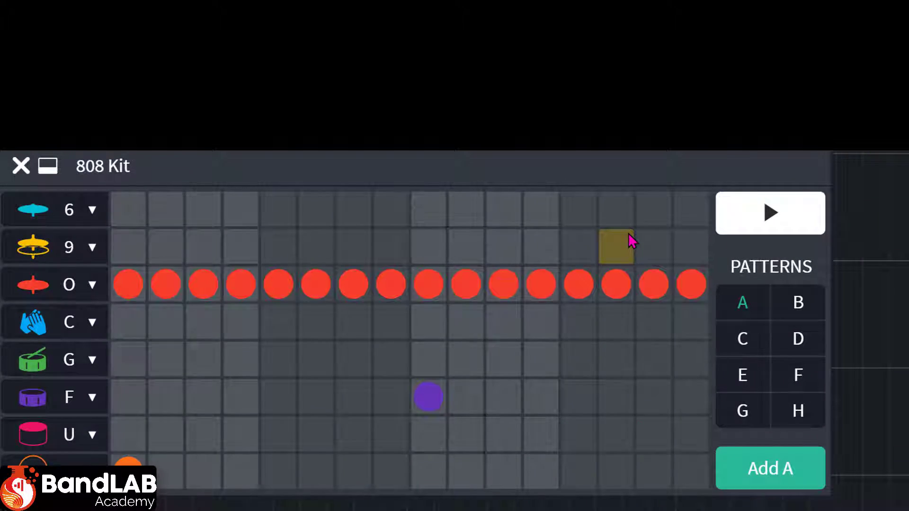
click(758, 223)
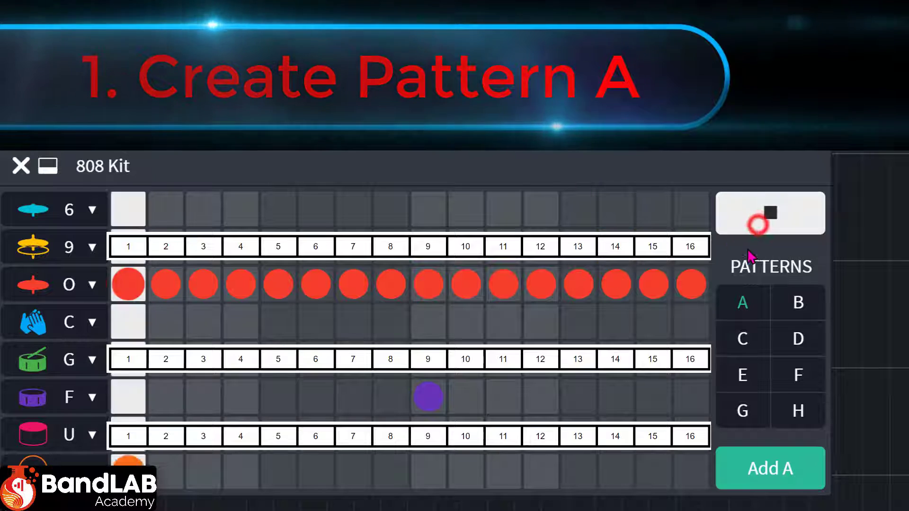
Step: Stop playback, select pattern B and turn on all 16 steps of the O row
click(782, 215)
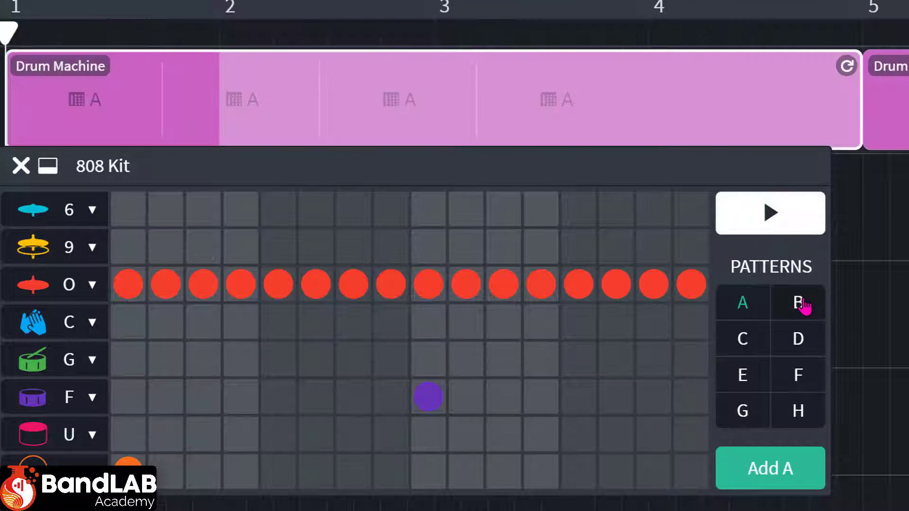
click(798, 306)
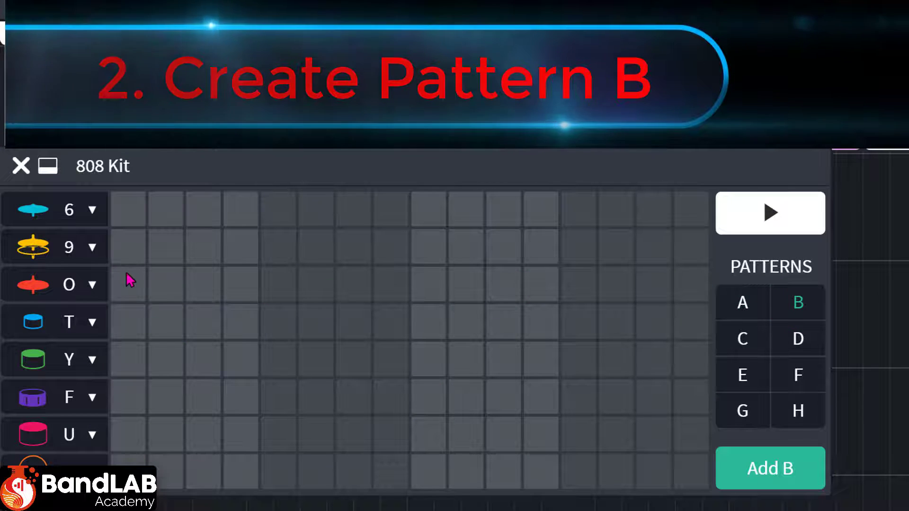
drag(128, 282, 375, 301)
drag(516, 289, 686, 290)
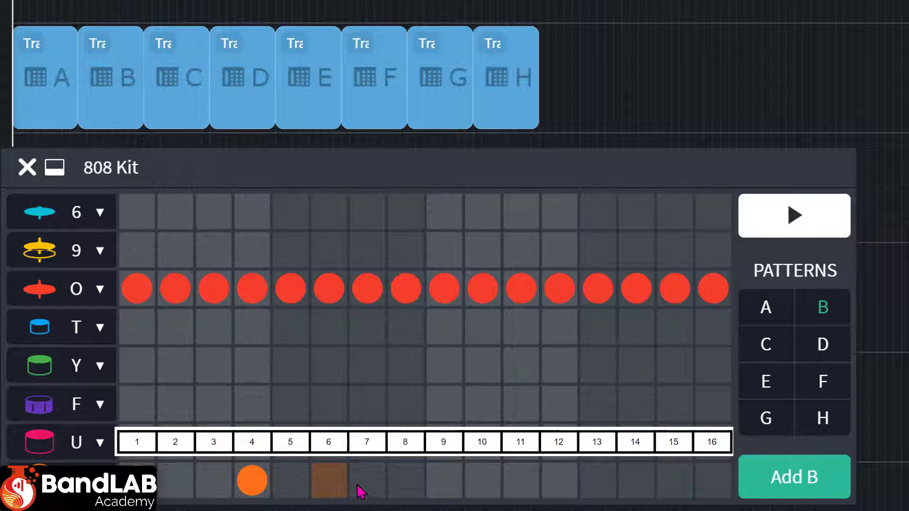
Step: Preview pattern B twice, then move through pattern A to the empty pattern C
click(766, 225)
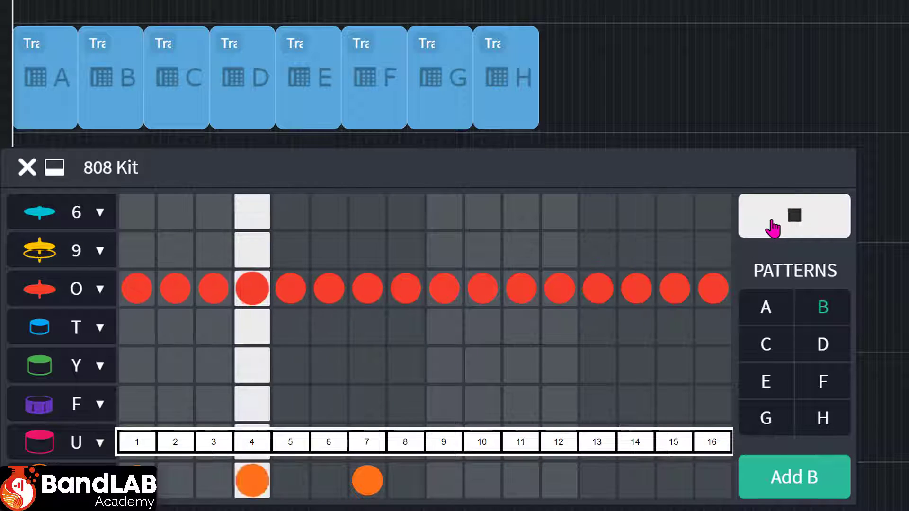
click(782, 218)
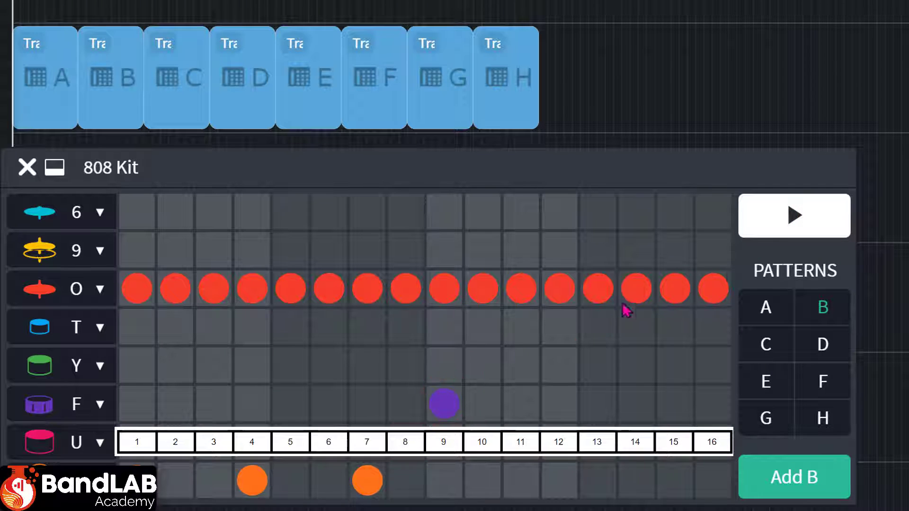
click(770, 221)
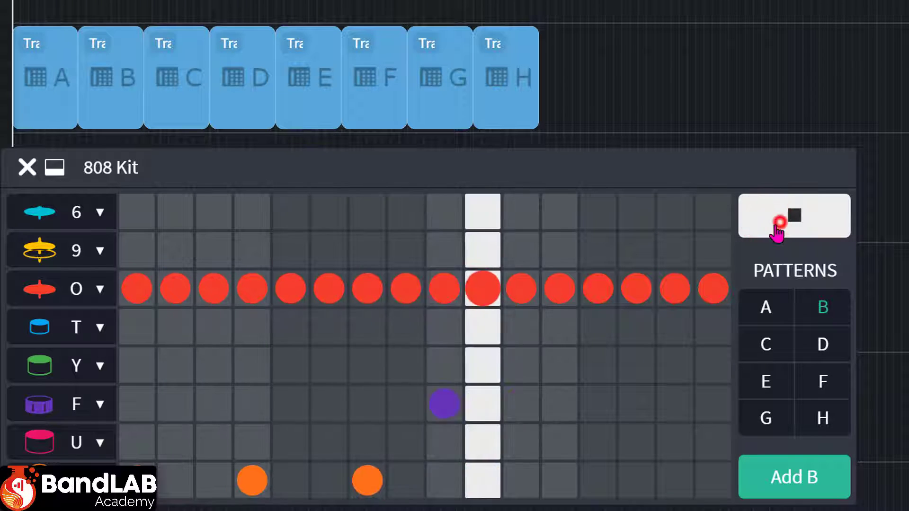
click(776, 223)
click(766, 307)
click(767, 351)
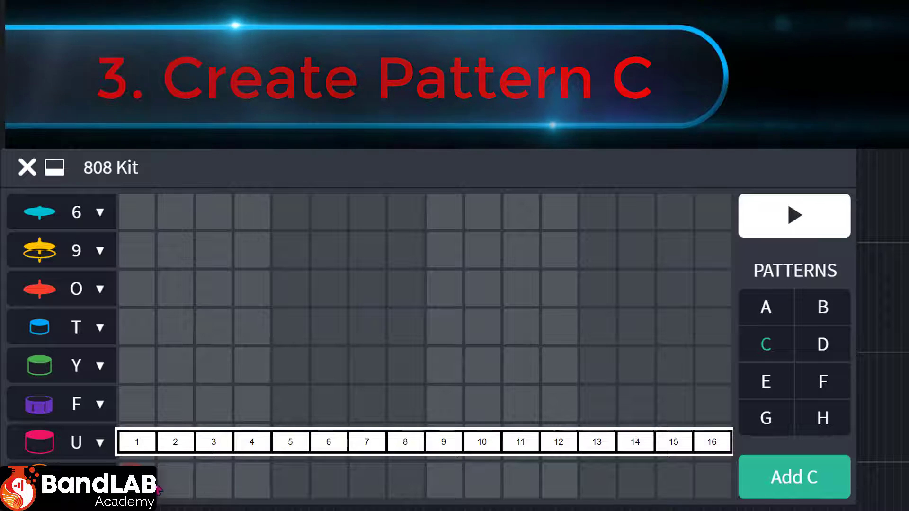
Step: Place pattern C's F hit on step 9, removing a misplaced hit, and preview it
click(376, 409)
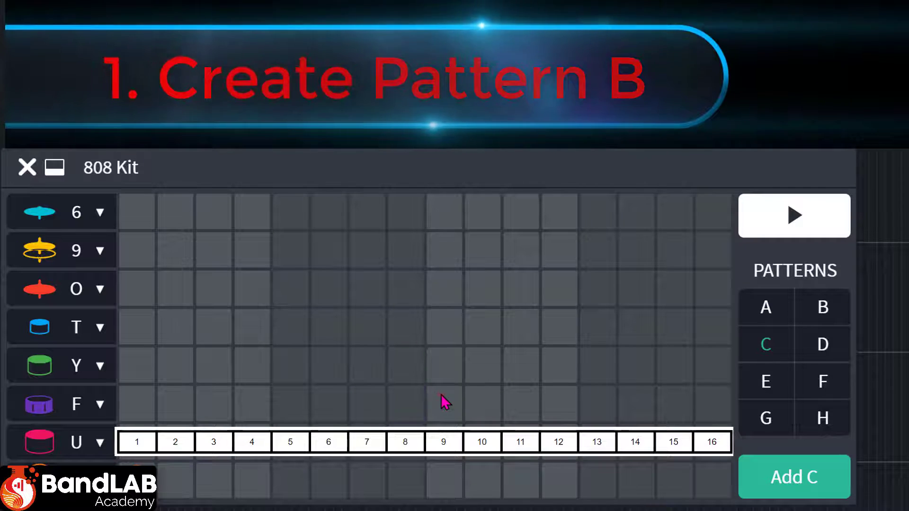
click(442, 401)
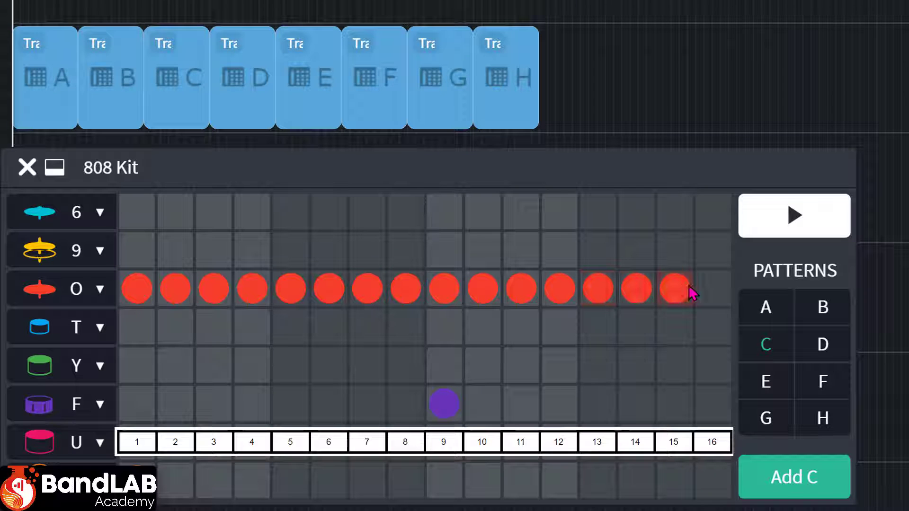
click(775, 219)
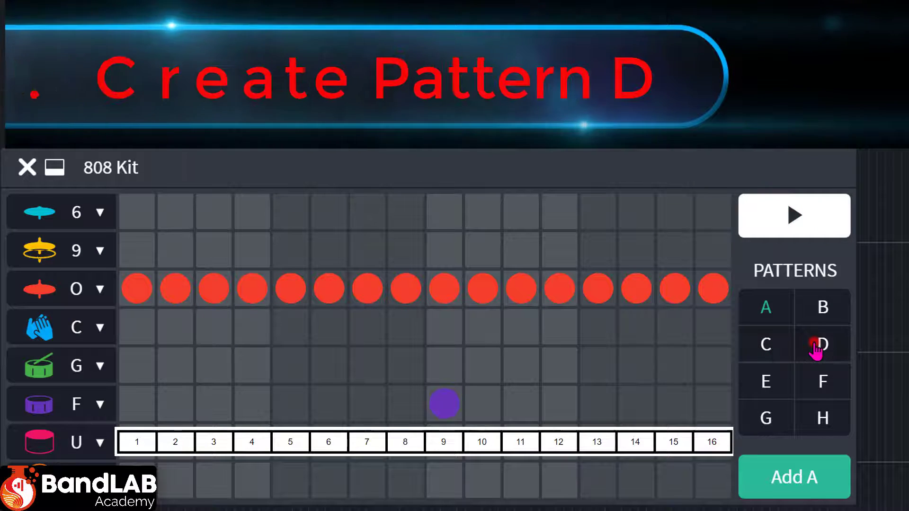
Step: Select pattern D, fill its O row across all 16 steps, and preview it
click(815, 344)
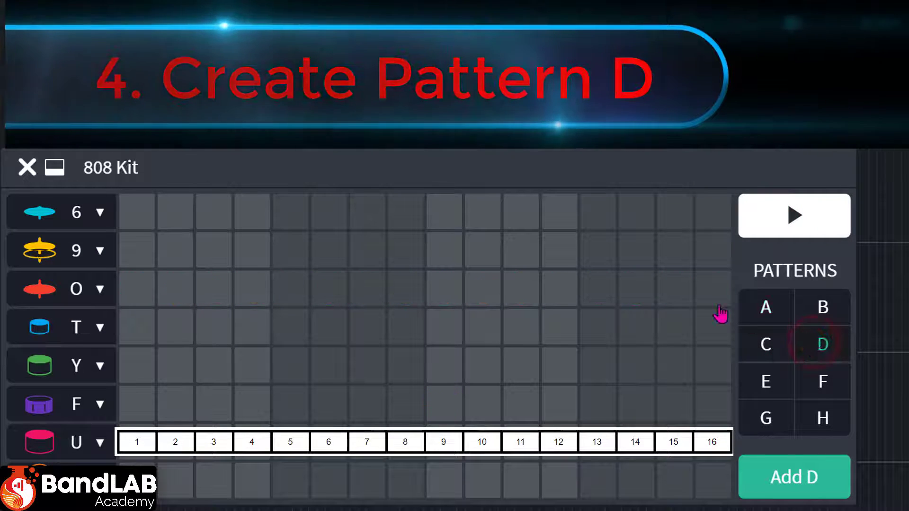
key(o)
mouse_move(132, 296)
mouse_down()
mouse_move(719, 297)
mouse_move(713, 290)
mouse_up()
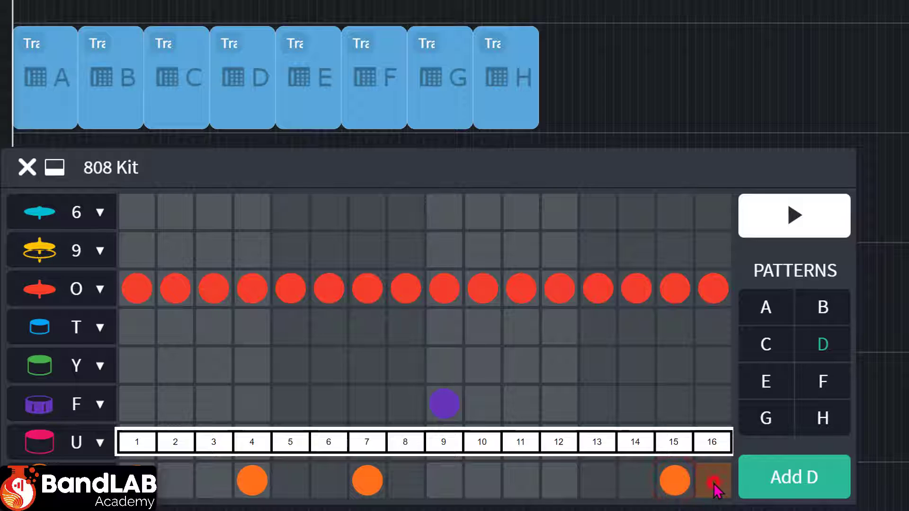
click(805, 234)
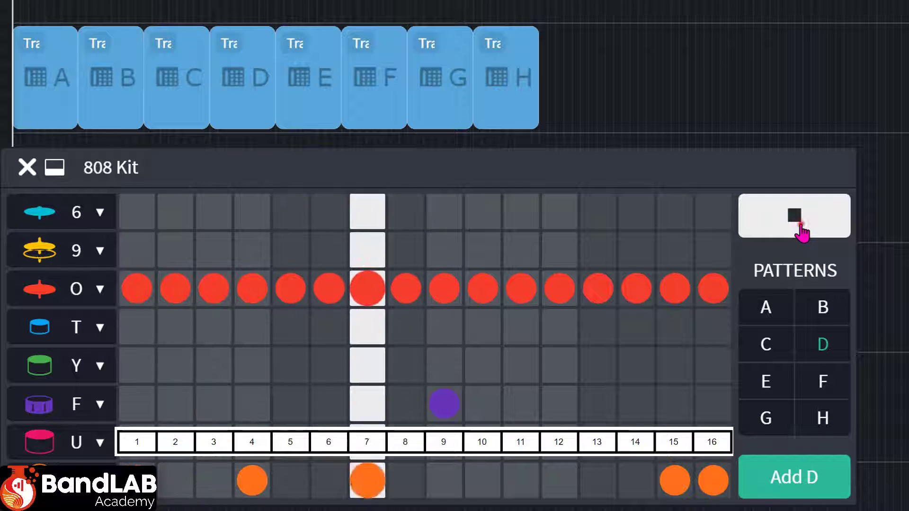
click(804, 233)
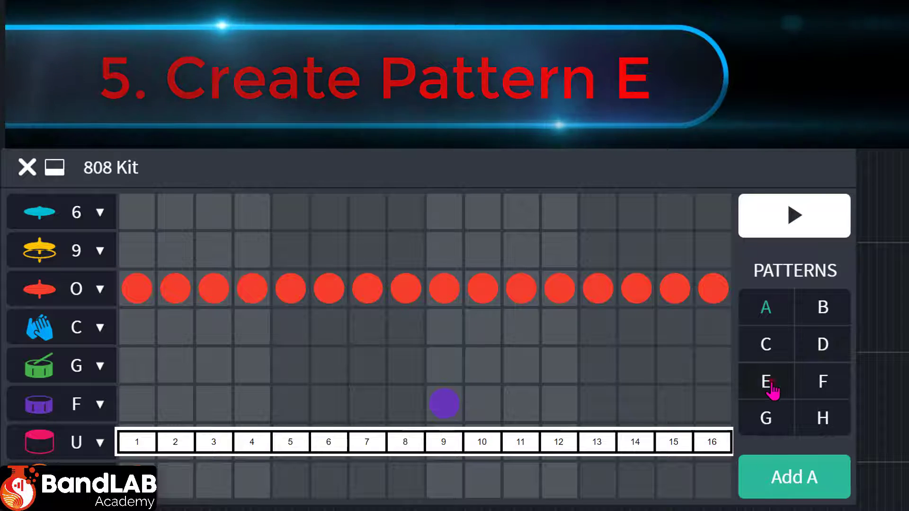
Step: In pattern E, add a bottom-row note on step 7, fill row O, add F step 9, and preview
click(771, 386)
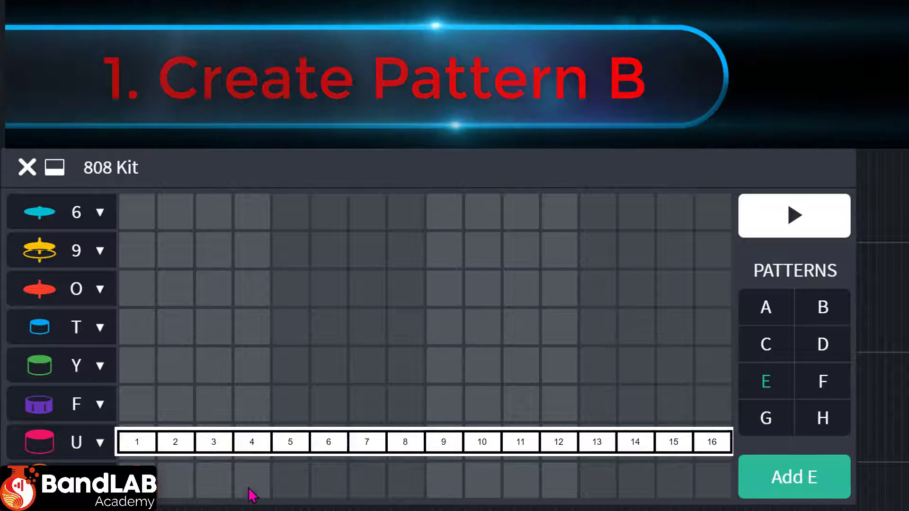
click(358, 482)
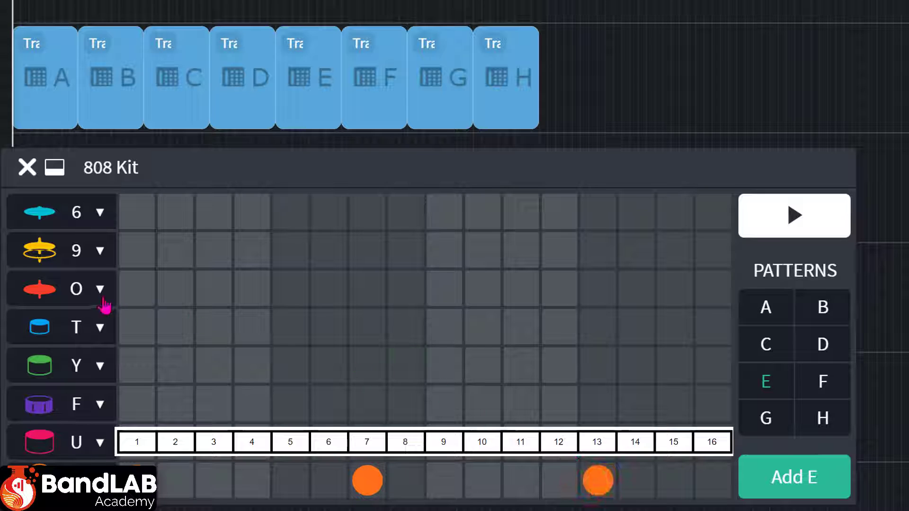
drag(351, 301, 535, 302)
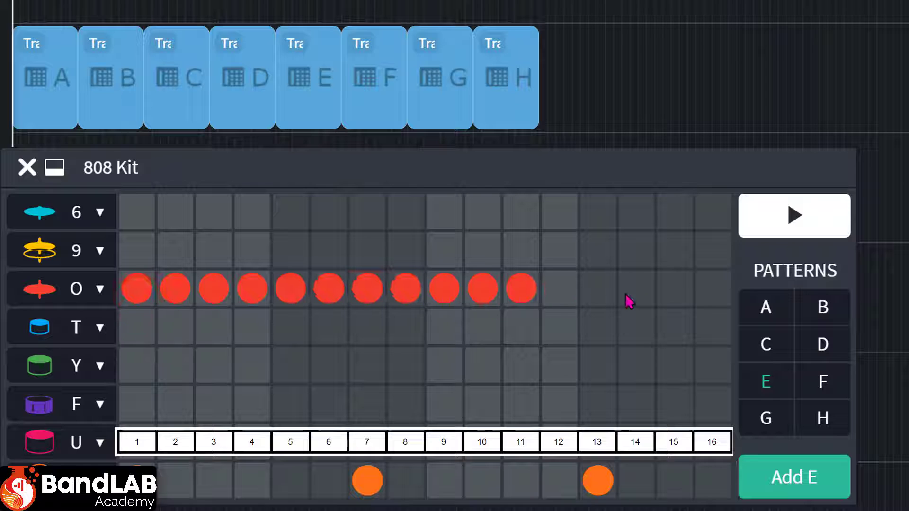
click(446, 401)
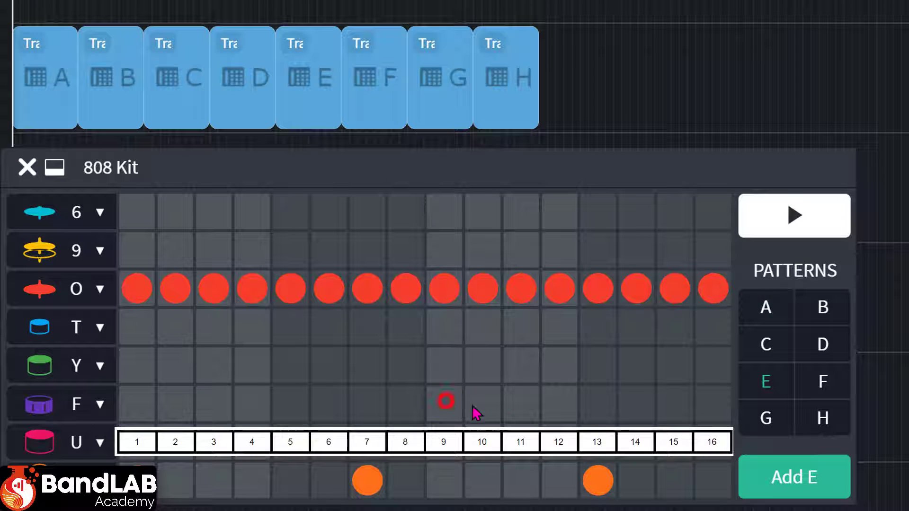
click(818, 225)
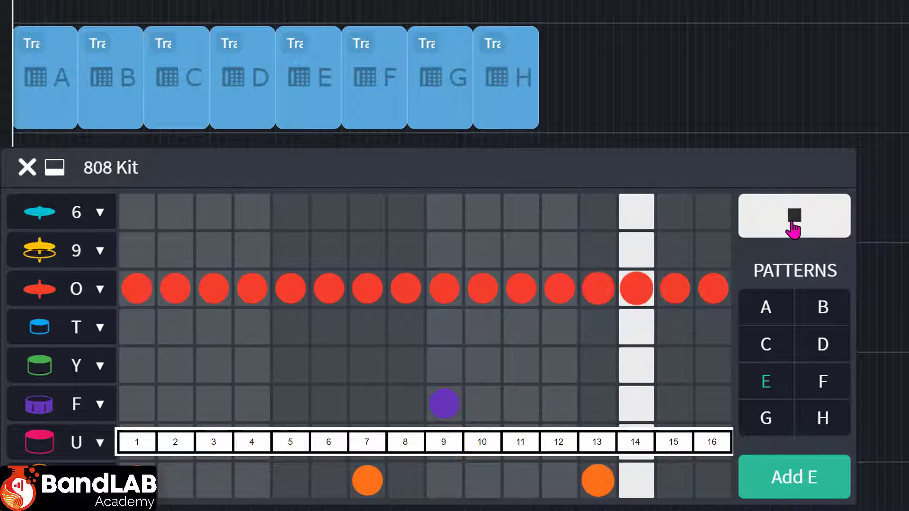
click(794, 227)
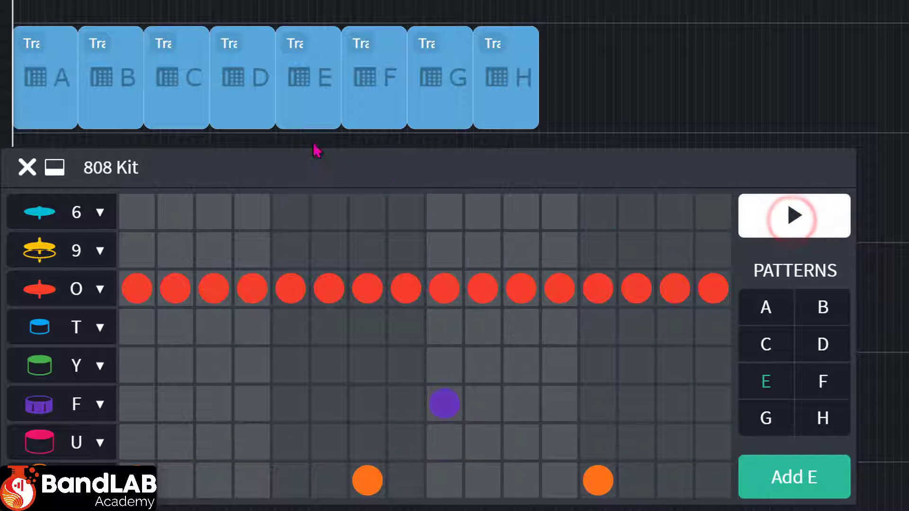
click(823, 306)
Step: Give pattern F a bottom-row note on step 3 and row O on all 16 steps, then preview it
click(821, 383)
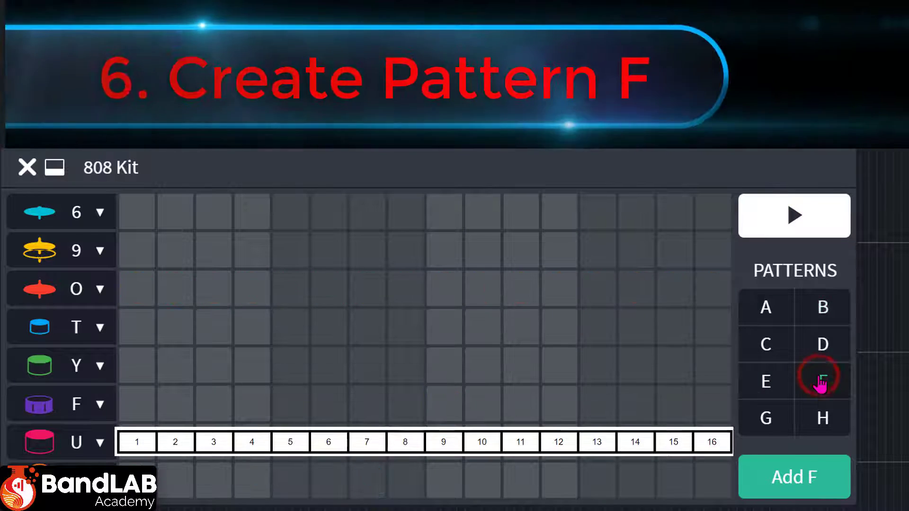
click(210, 483)
mouse_move(133, 273)
mouse_down()
mouse_move(220, 296)
mouse_move(291, 296)
mouse_up()
drag(540, 316, 728, 300)
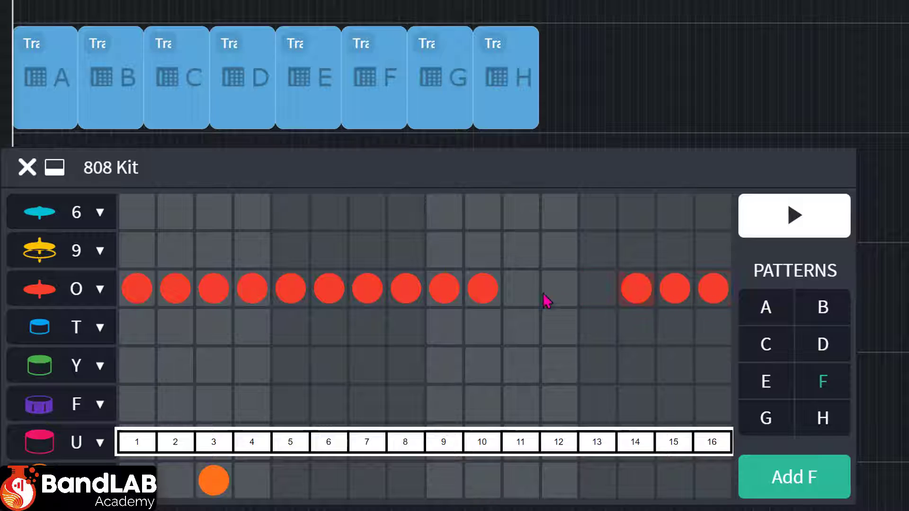
drag(558, 298, 592, 298)
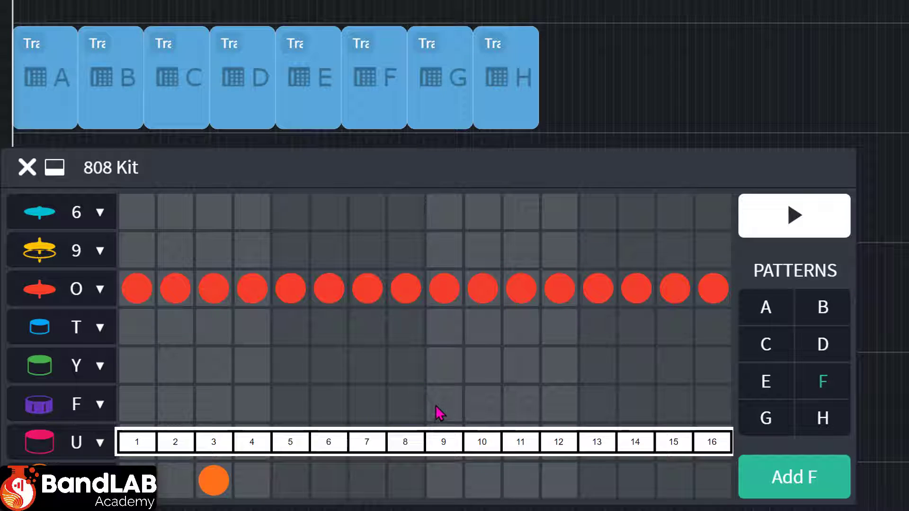
click(820, 219)
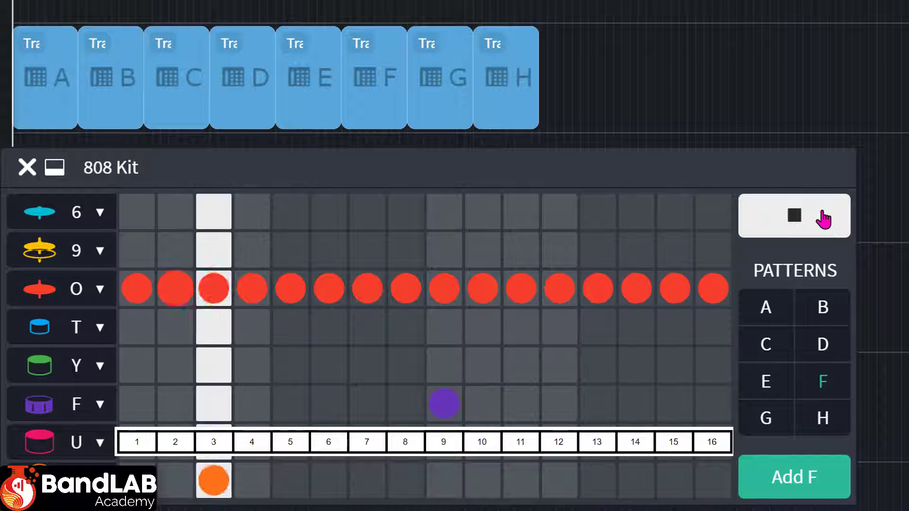
click(823, 217)
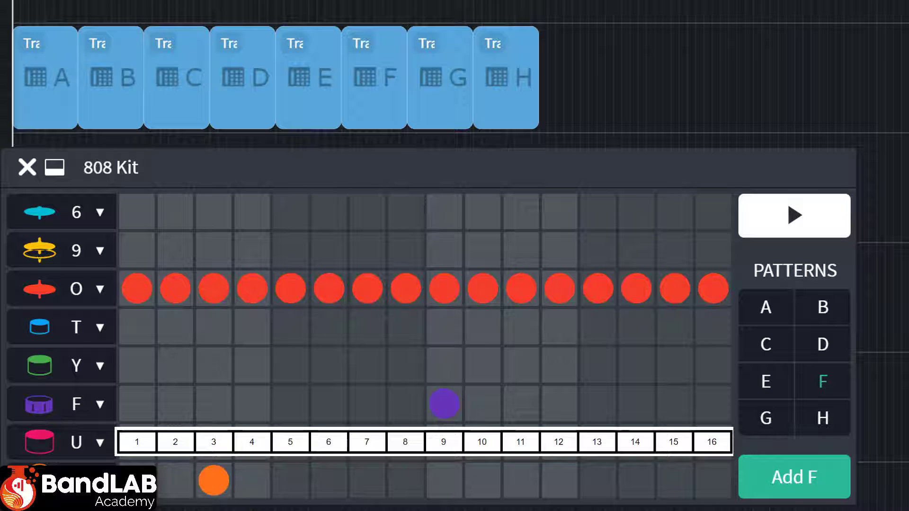
click(450, 74)
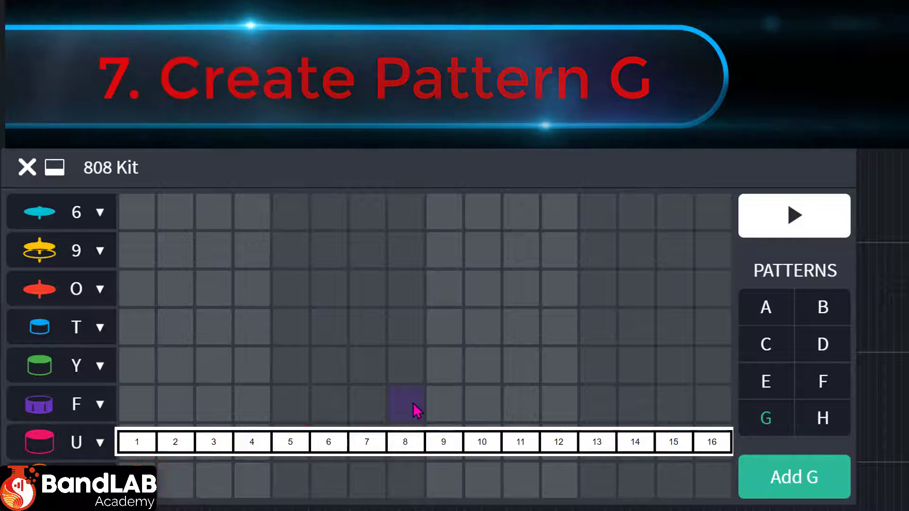
Step: In pattern G, add F on step 9, fill row O including missed steps 3 and 10, and preview
click(447, 405)
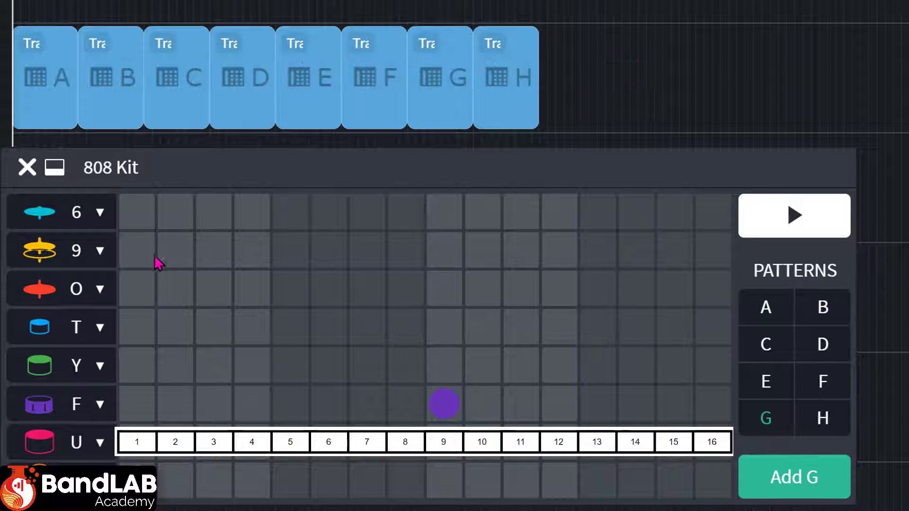
mouse_move(150, 301)
mouse_down()
mouse_move(404, 293)
mouse_move(606, 305)
mouse_move(703, 303)
mouse_up()
click(480, 299)
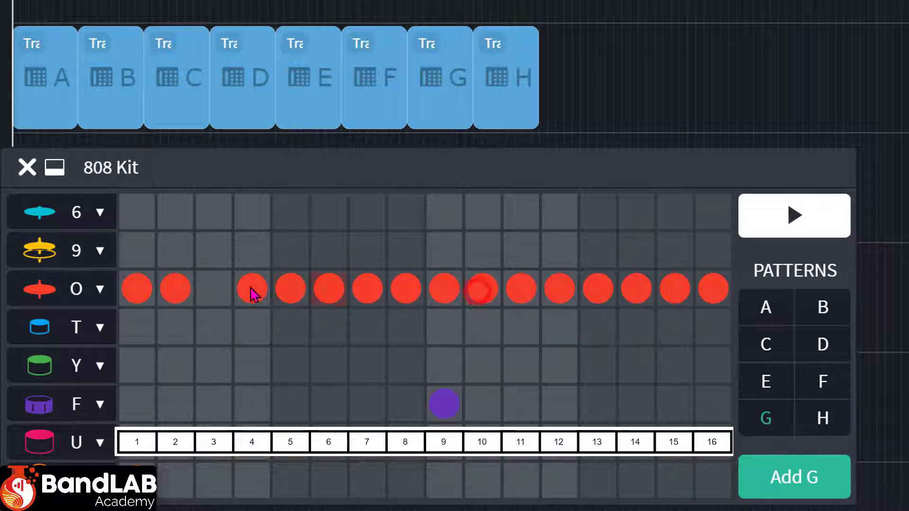
click(213, 291)
click(811, 227)
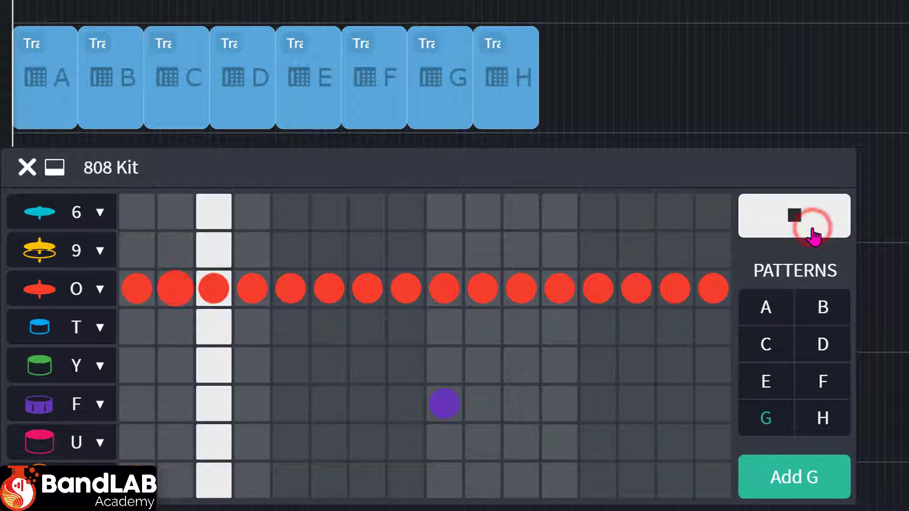
Step: Open the Trap Kit's pattern H clip and play it briefly as a reference
click(811, 226)
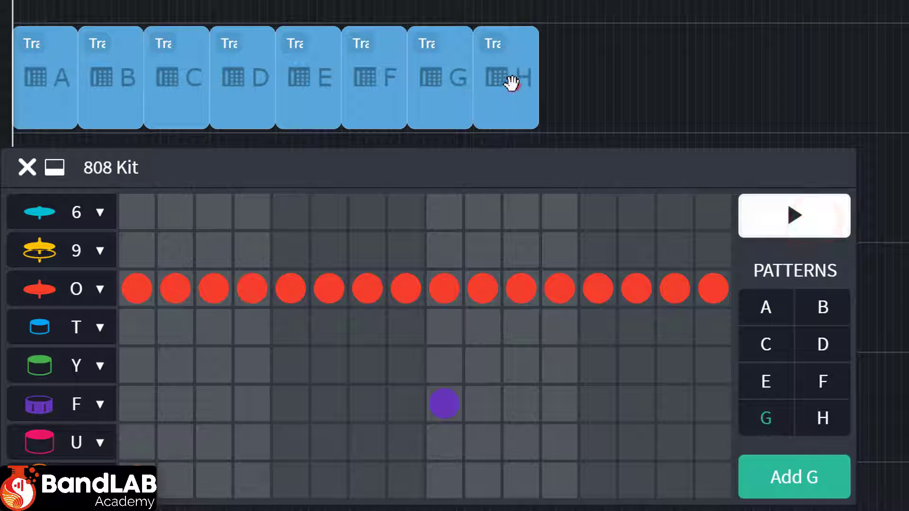
click(513, 83)
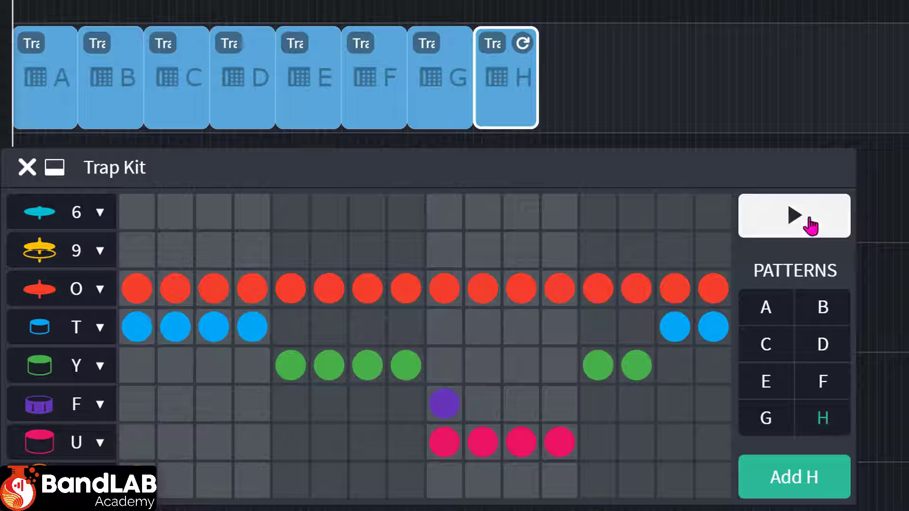
click(805, 216)
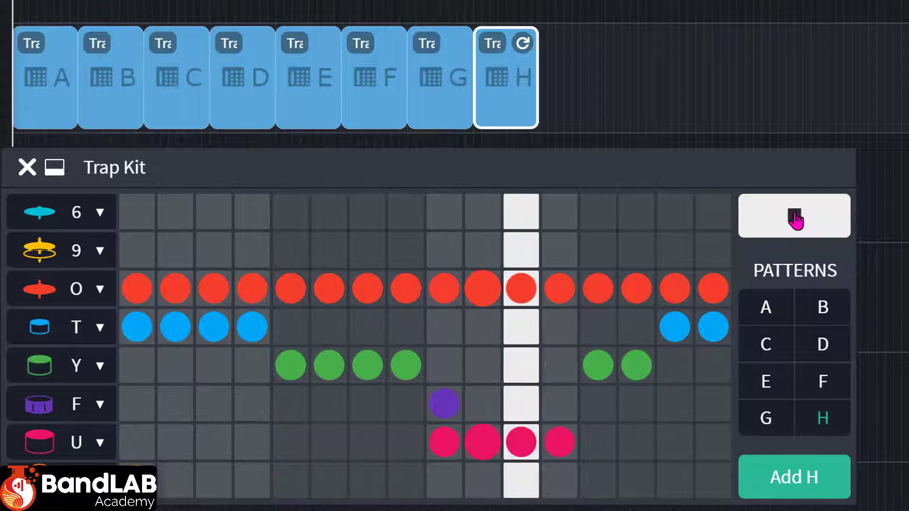
click(795, 217)
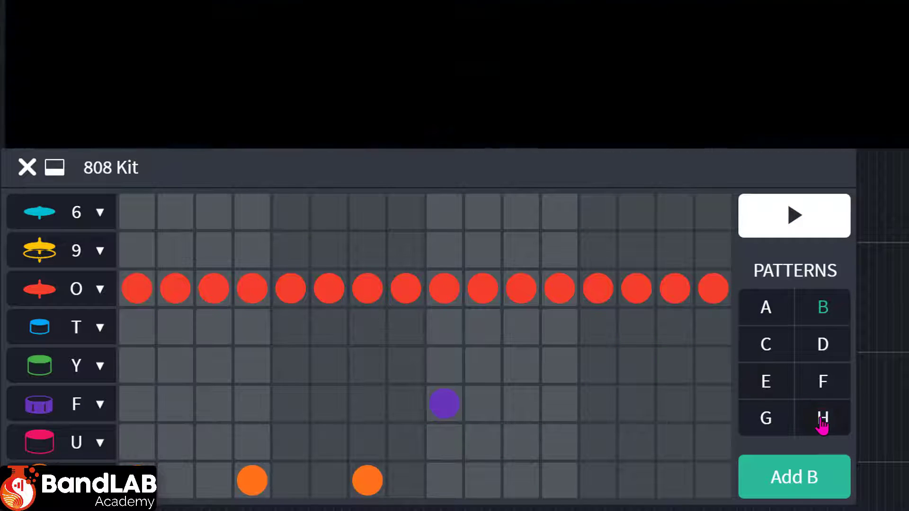
Step: Switch to pattern H, fill row O on all 16 steps, and add T on steps 1–4
click(821, 419)
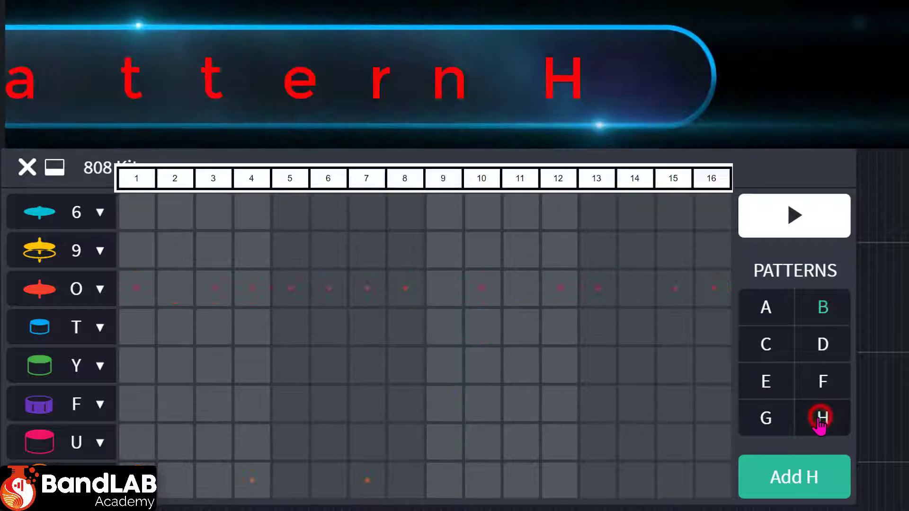
click(138, 295)
mouse_move(296, 301)
mouse_down()
mouse_move(455, 287)
mouse_move(727, 300)
mouse_up()
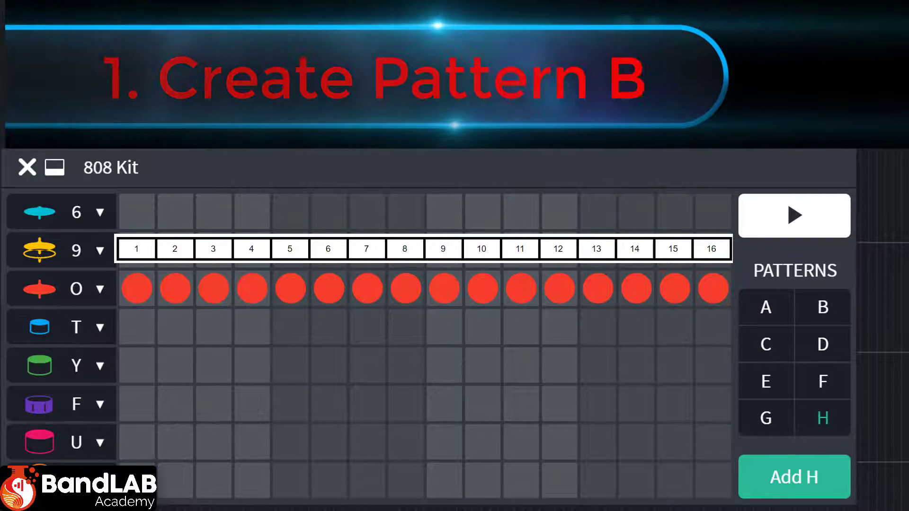
click(137, 331)
click(177, 333)
click(214, 333)
click(253, 331)
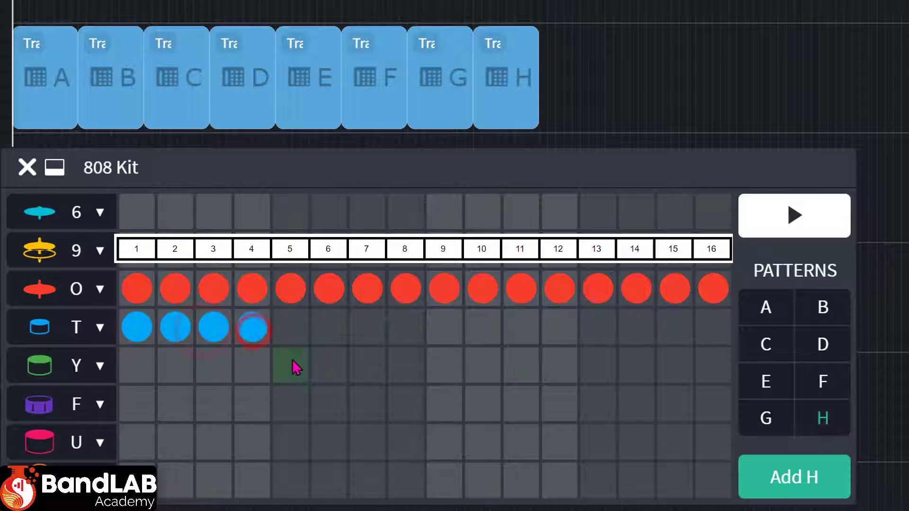
Step: Add Y on steps 5–8 and 13–14, U on 9–10, T on 15–16, then play pattern H
click(291, 365)
click(329, 365)
click(368, 366)
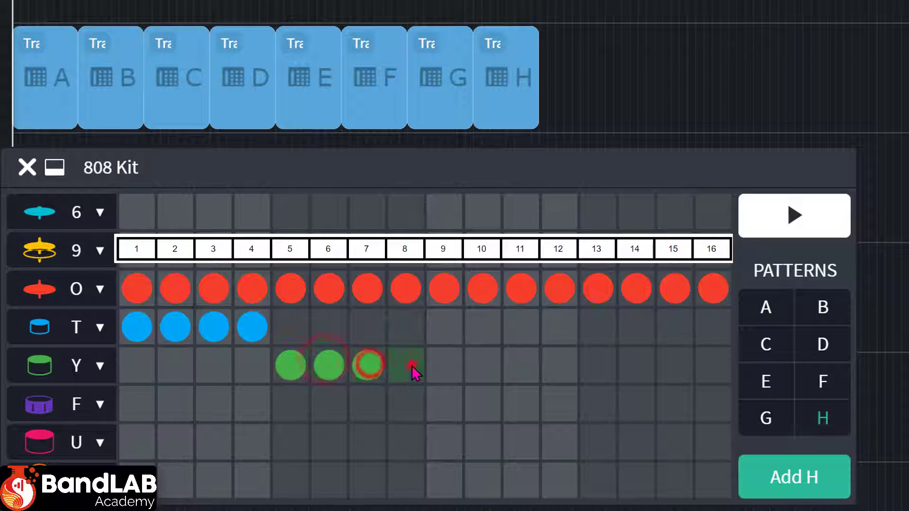
click(412, 367)
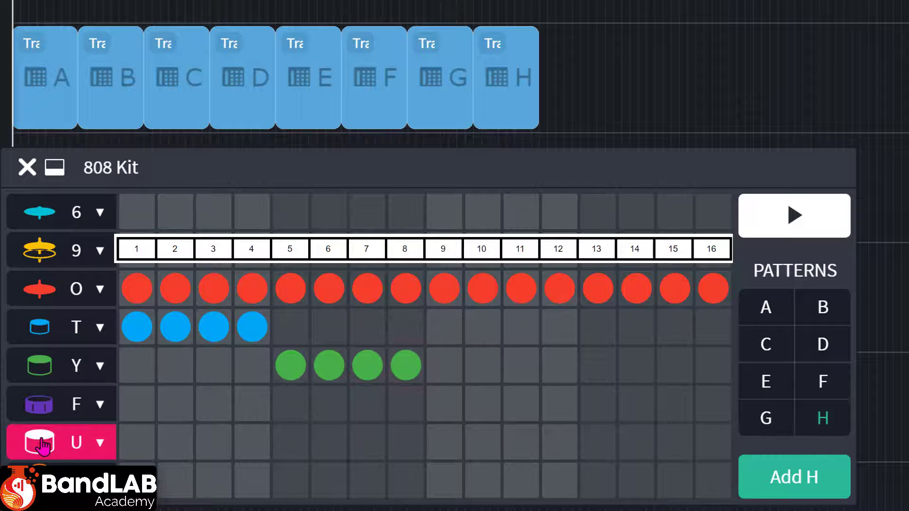
click(449, 443)
click(481, 444)
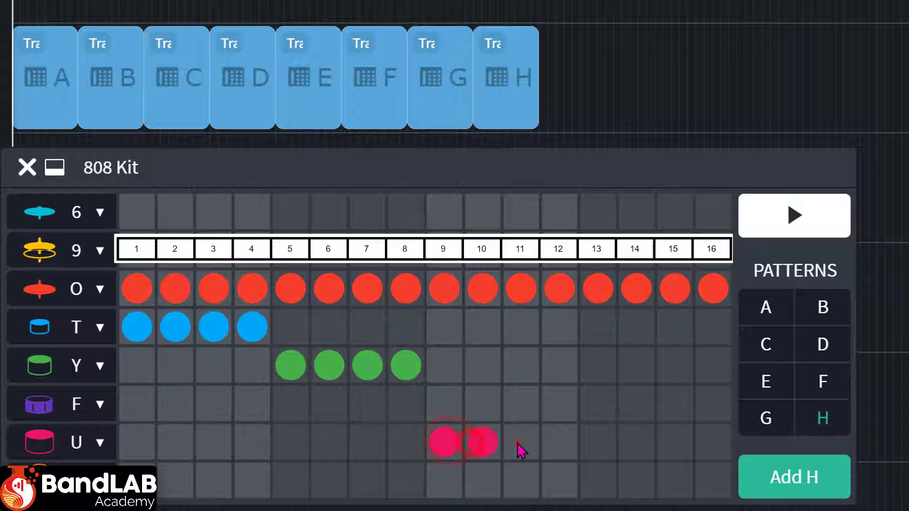
click(587, 376)
click(639, 376)
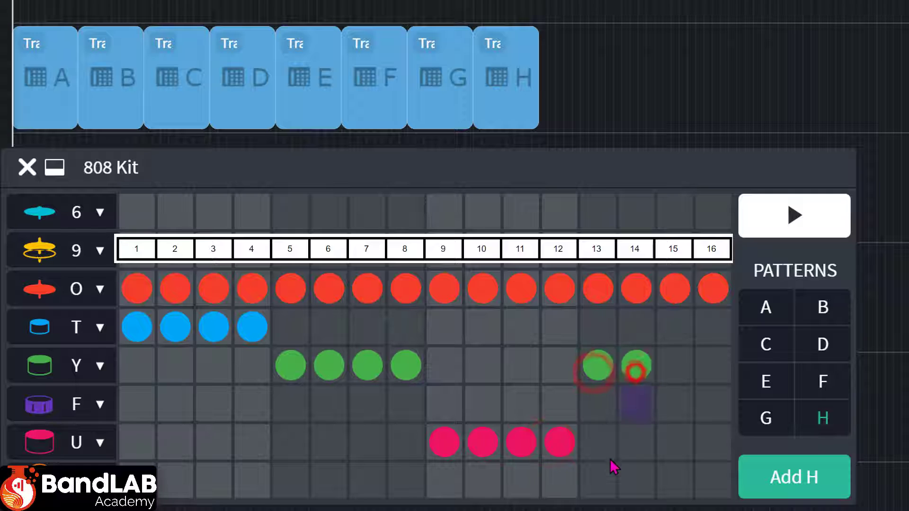
click(677, 335)
click(712, 332)
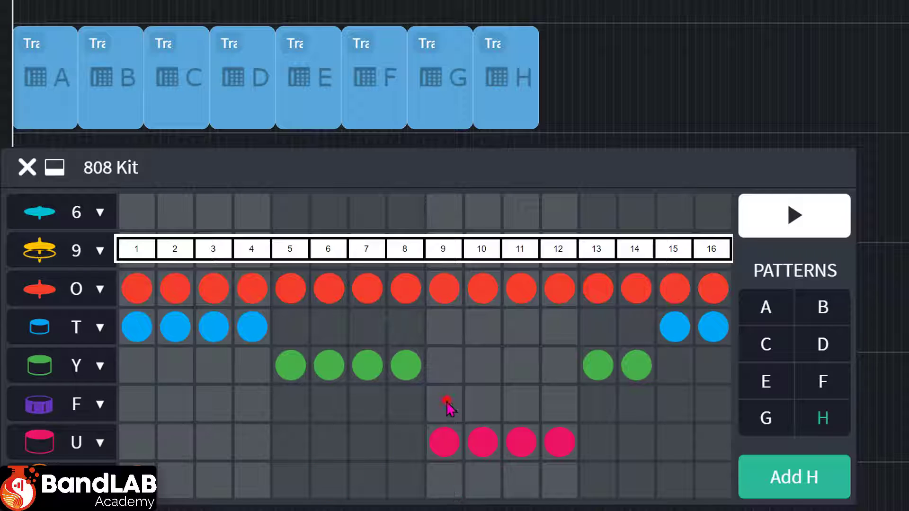
click(753, 220)
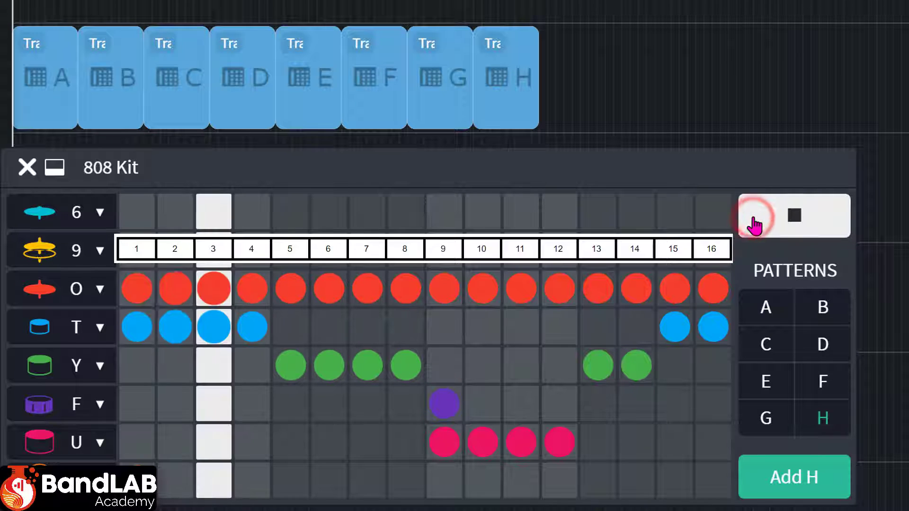
click(795, 223)
click(765, 307)
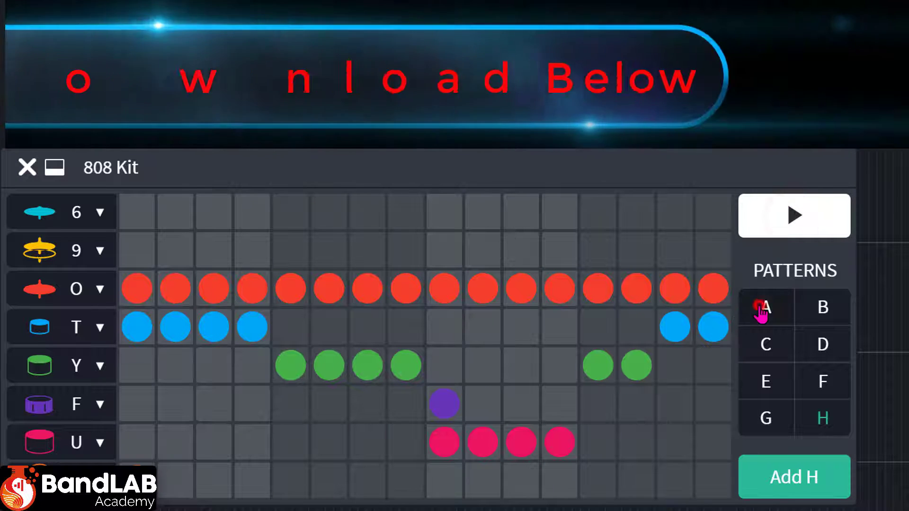
click(823, 308)
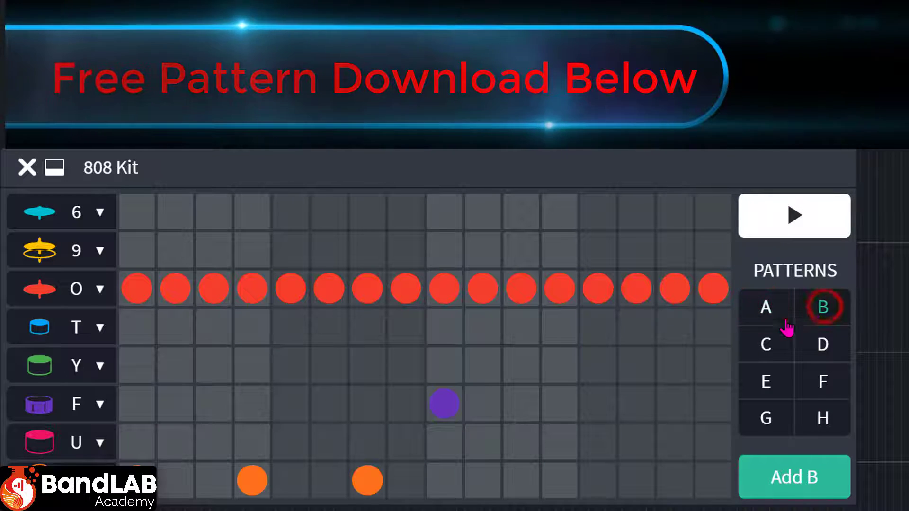
click(768, 344)
click(822, 345)
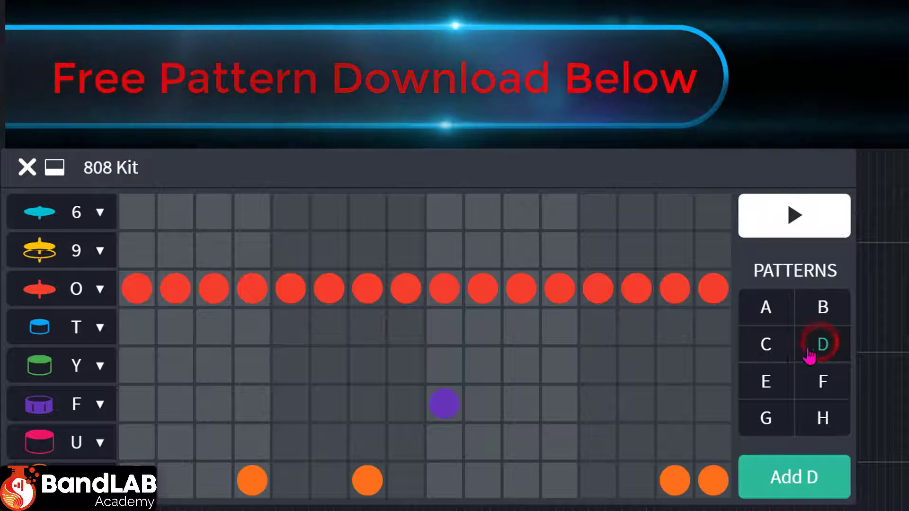
click(769, 379)
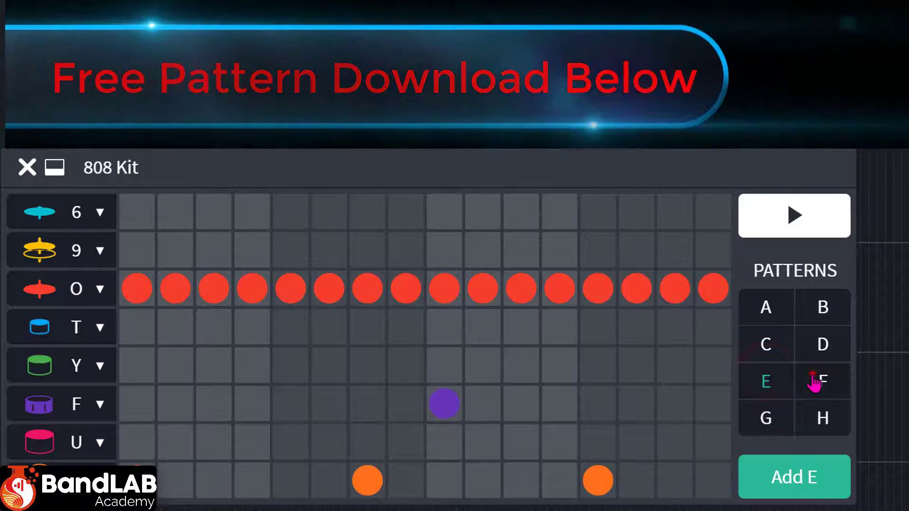
click(814, 380)
click(765, 416)
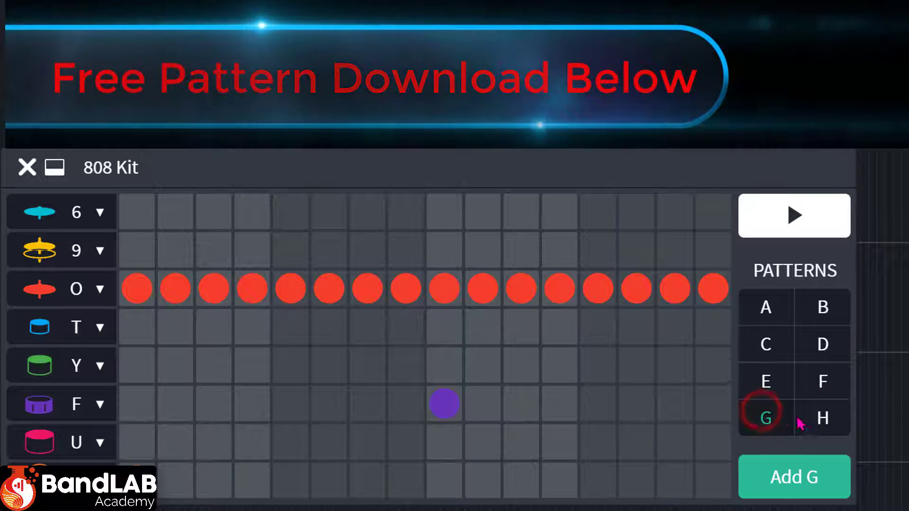
click(829, 420)
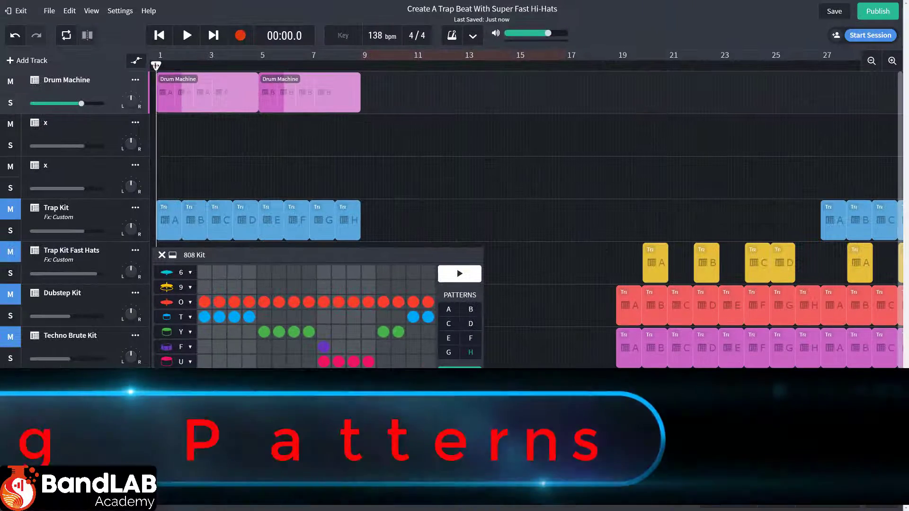
Step: Return the playhead to 00:00, load pattern A into the 808 editor, and zoom the timeline in
mouse_move(156, 65)
mouse_down()
mouse_move(227, 65)
mouse_move(156, 65)
mouse_up()
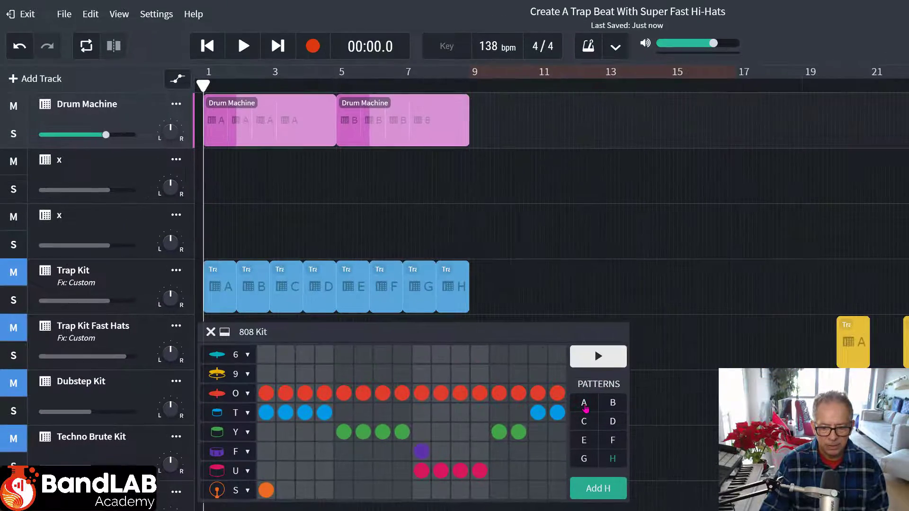
click(448, 310)
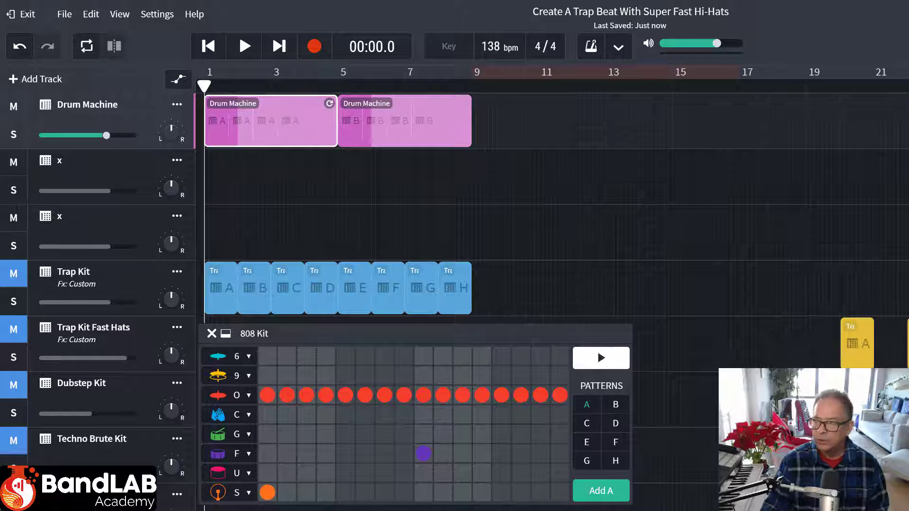
key(ctrl+equal)
key(ctrl+equal)
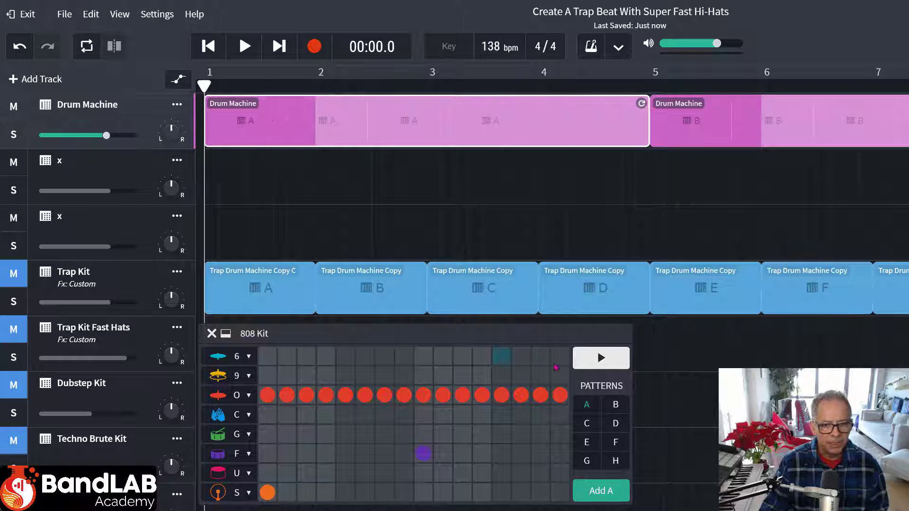
Step: Place a pattern B clip at bar 2 and confirm it holds pattern B
click(316, 87)
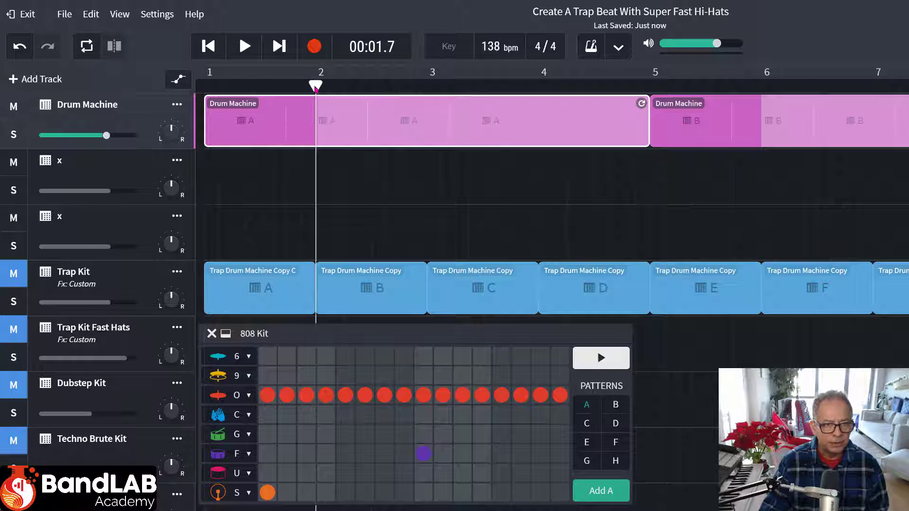
click(617, 406)
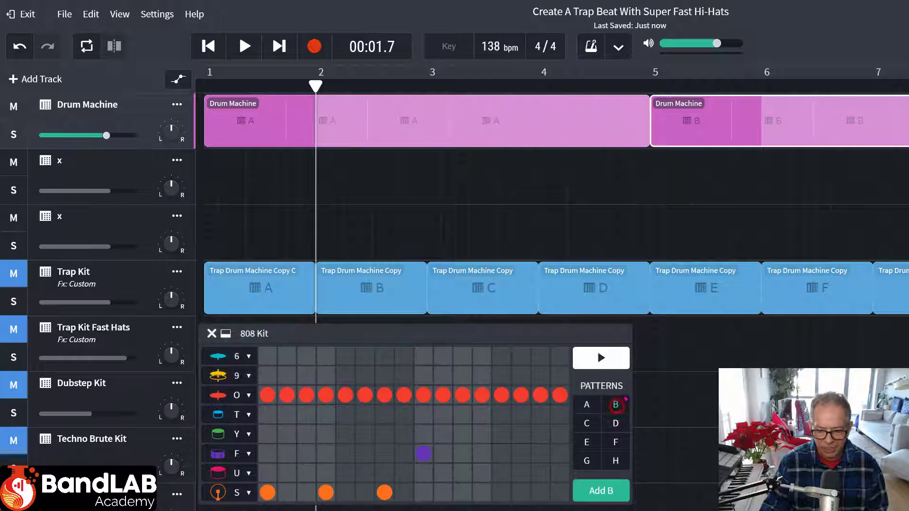
click(601, 492)
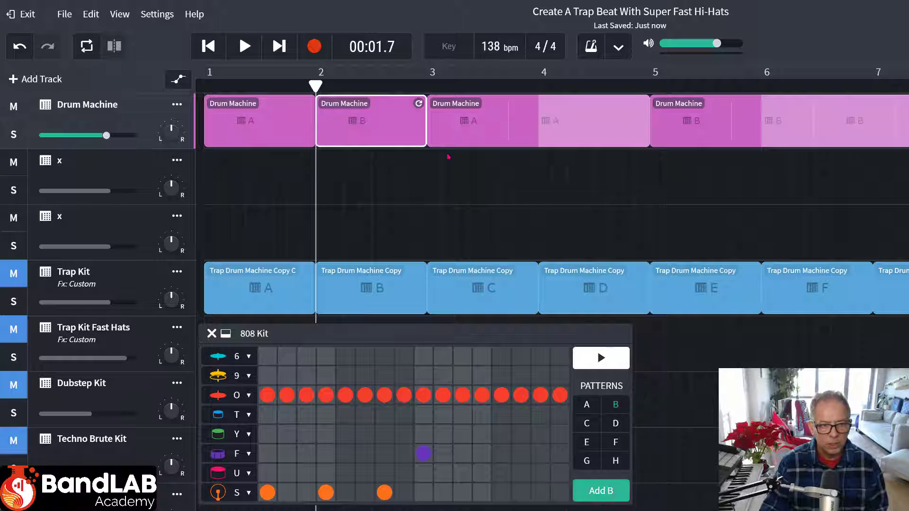
click(255, 124)
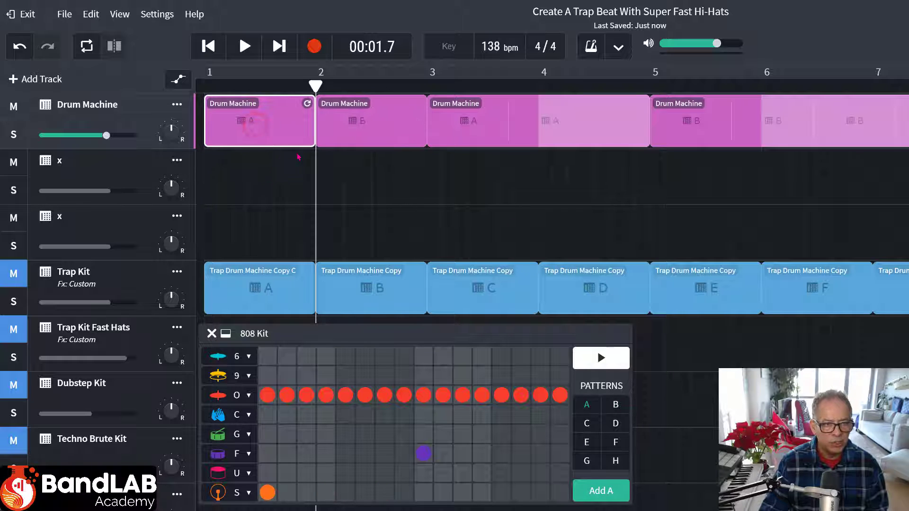
click(354, 116)
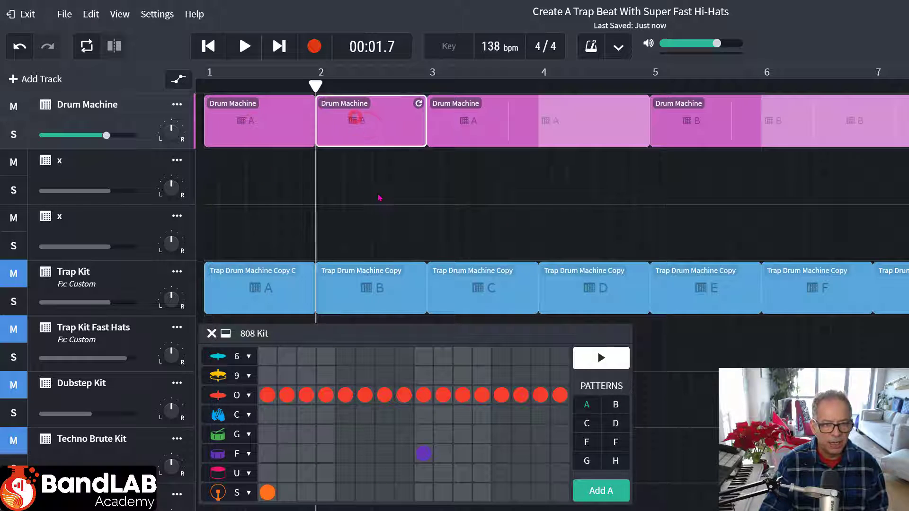
Step: Place pattern C on bar 3 and pattern D on bar 4
click(426, 85)
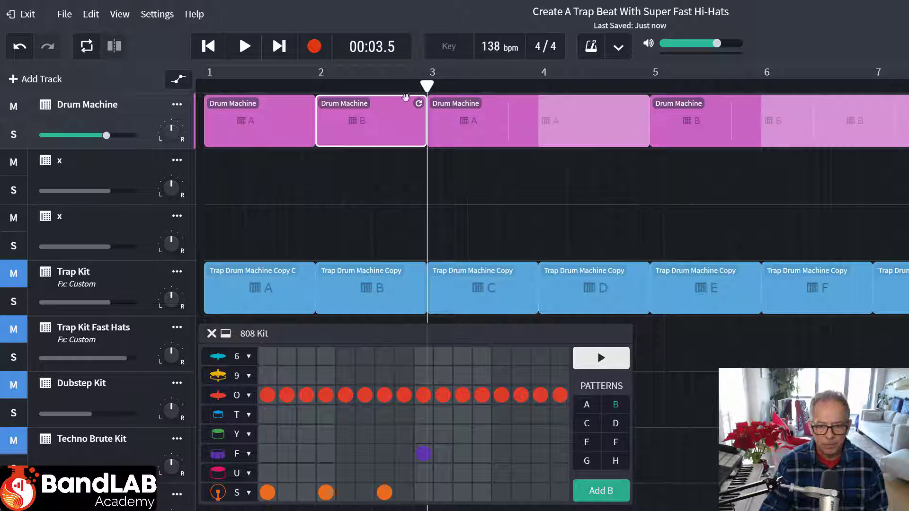
click(591, 426)
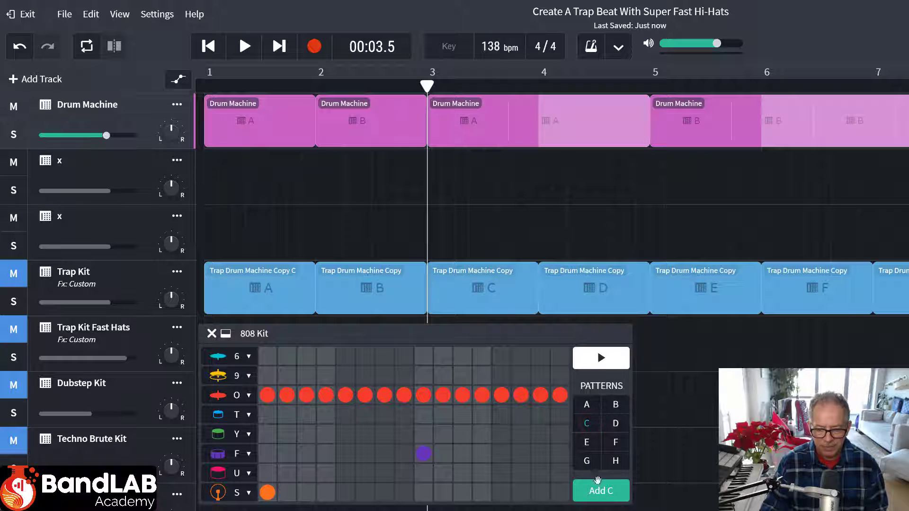
click(619, 493)
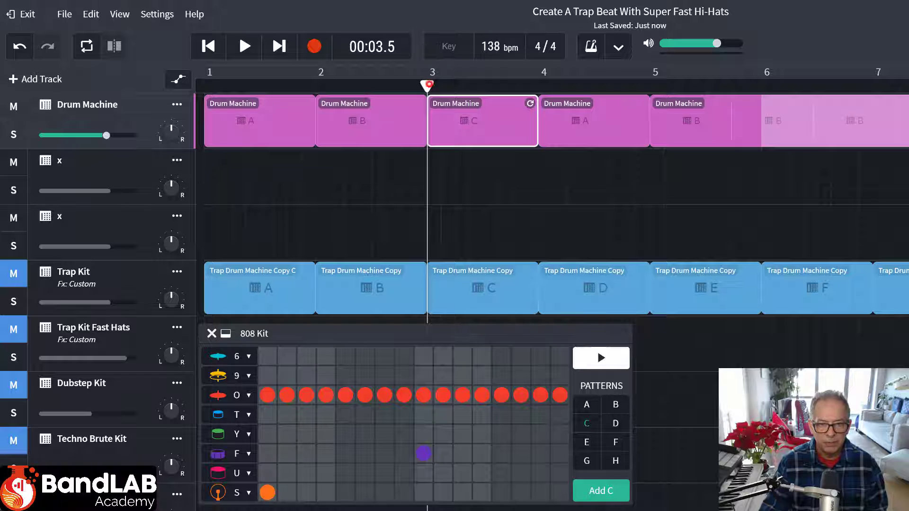
drag(428, 85, 539, 85)
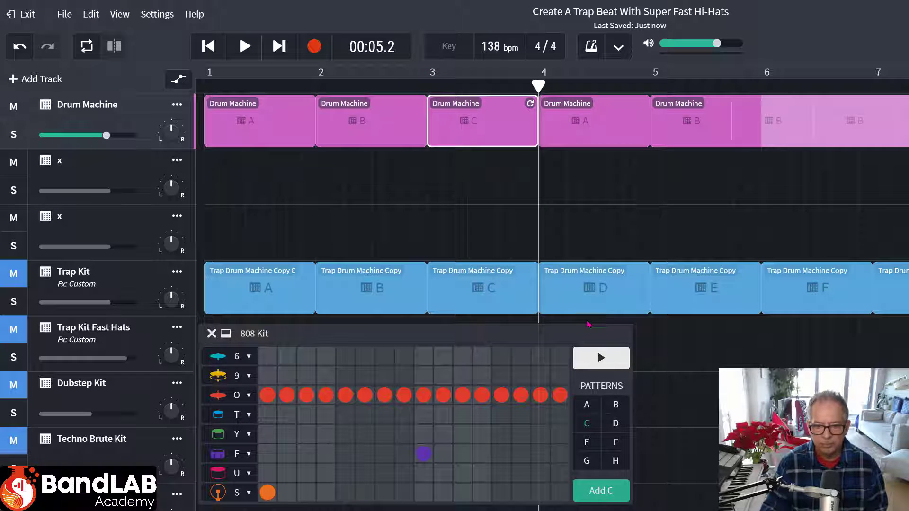
click(617, 426)
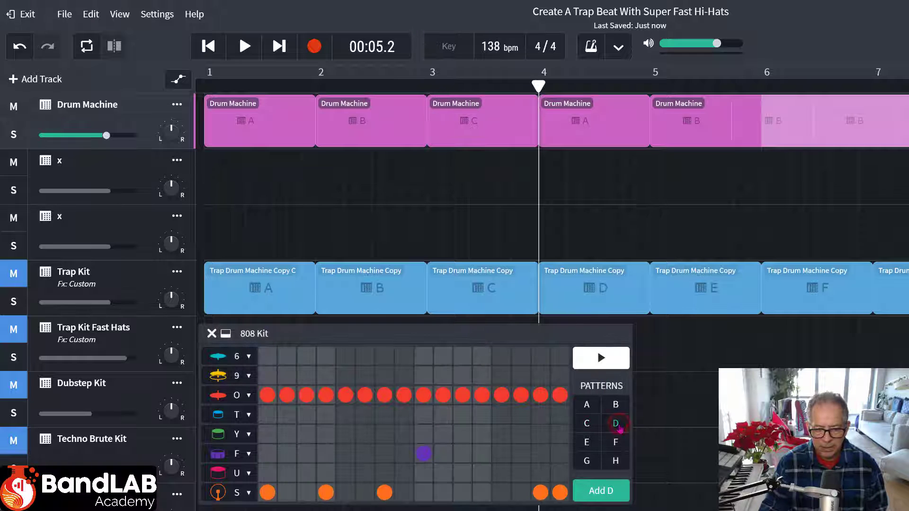
click(606, 490)
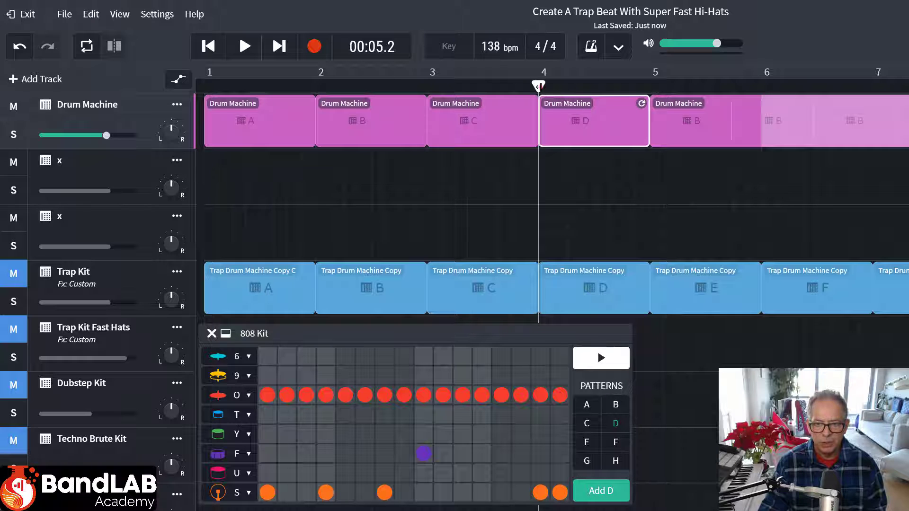
Step: Place pattern E on bar 5 and pattern F on bar 6
drag(540, 87, 652, 85)
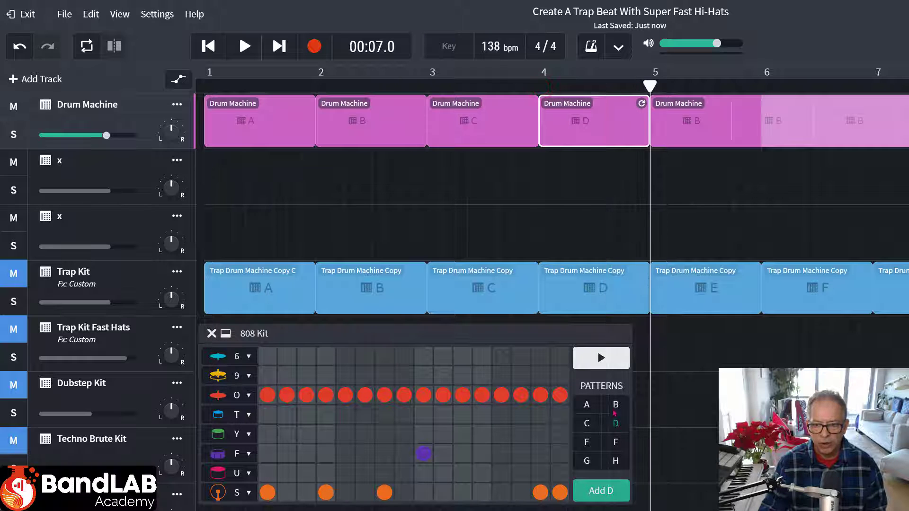
click(587, 443)
click(607, 491)
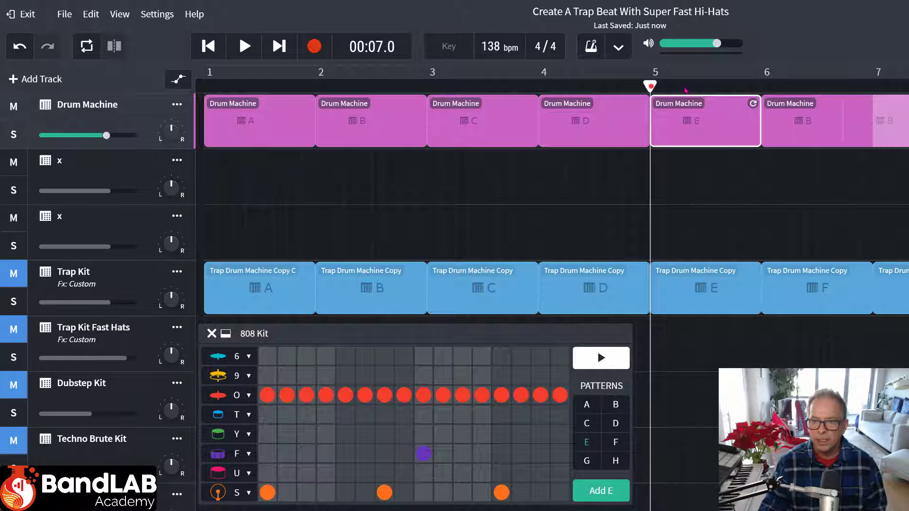
drag(650, 86, 761, 86)
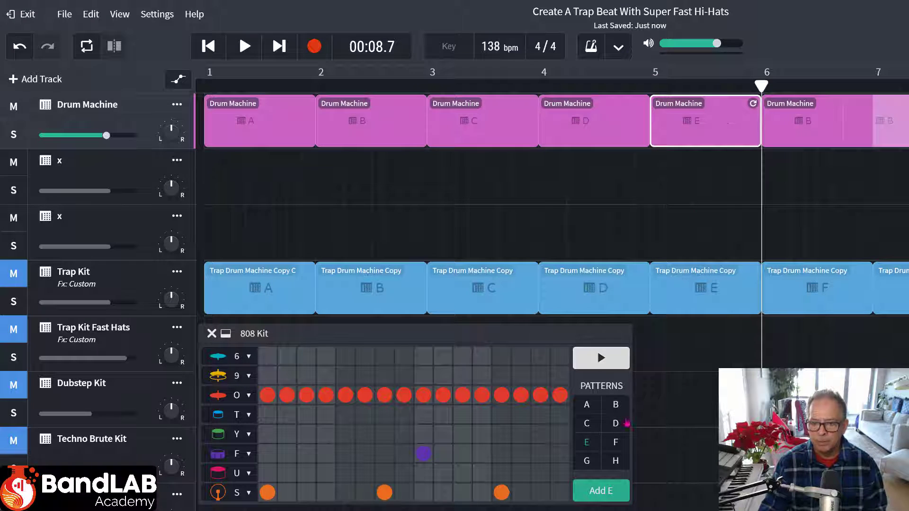
click(616, 443)
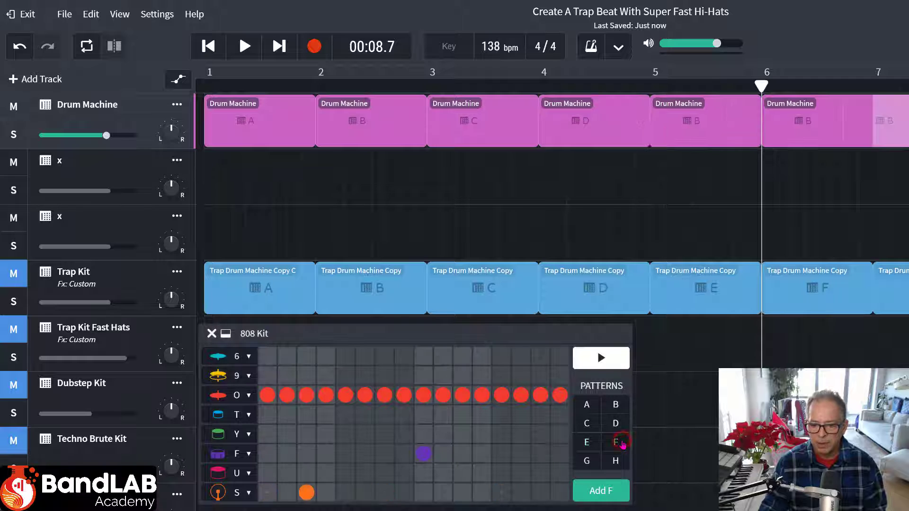
click(616, 490)
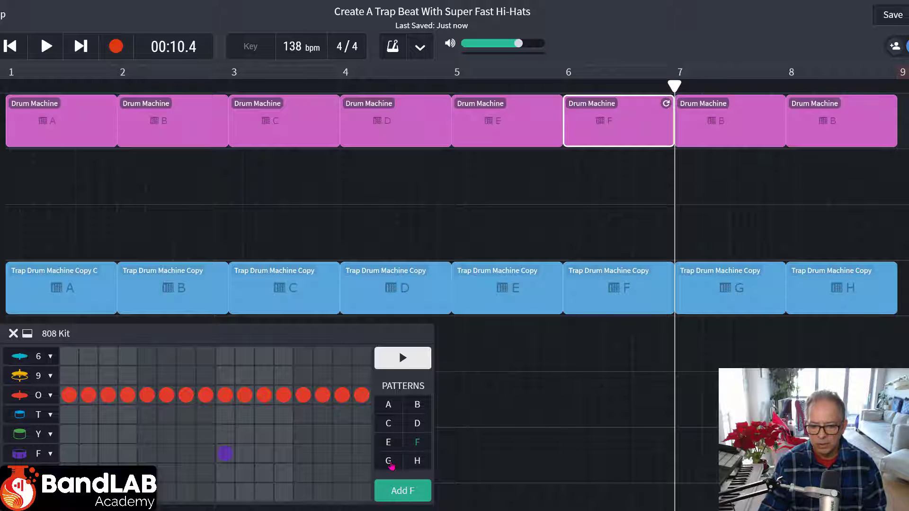
Step: Set bar 7 to pattern G and bar 8 to pattern H, then close the 808 Kit editor
click(389, 461)
click(401, 488)
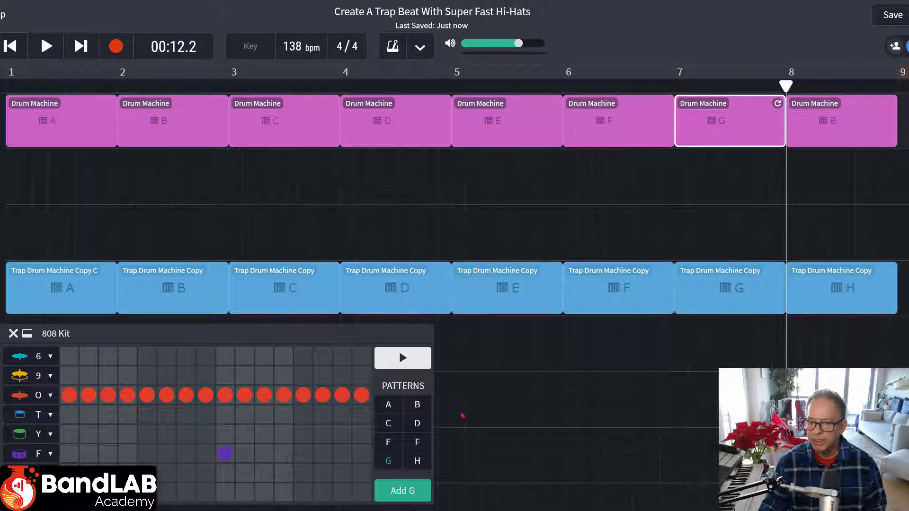
click(424, 461)
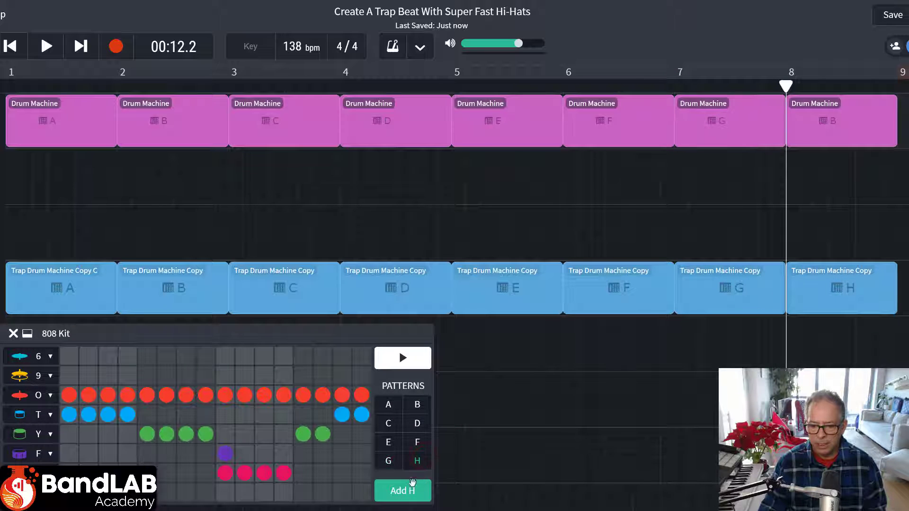
click(403, 491)
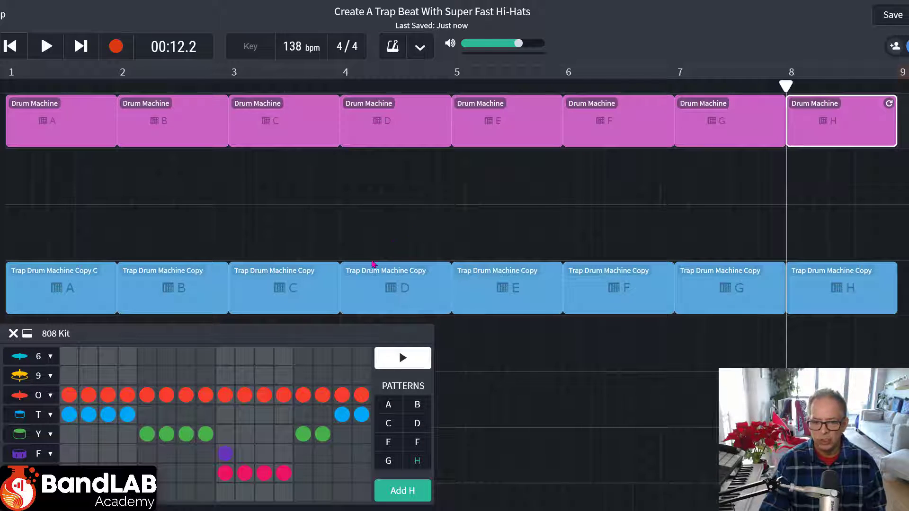
click(14, 334)
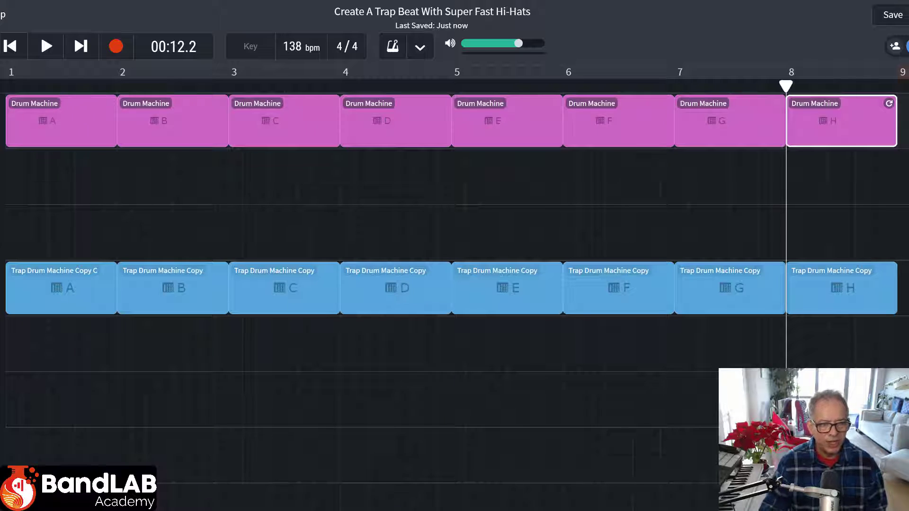
click(9, 46)
click(46, 46)
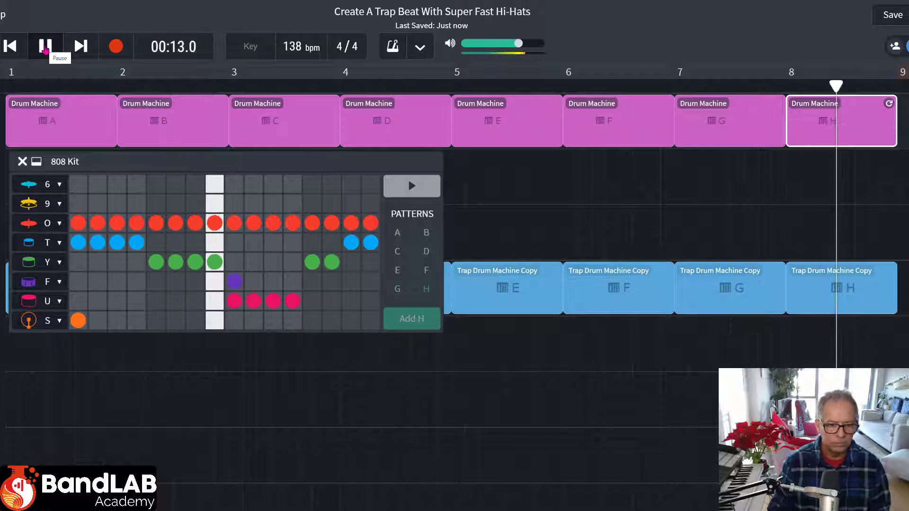
click(45, 47)
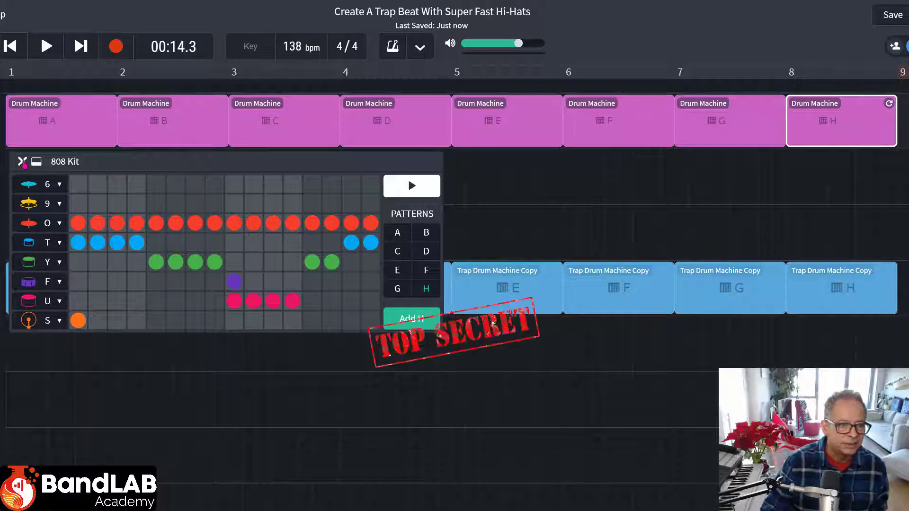
click(22, 162)
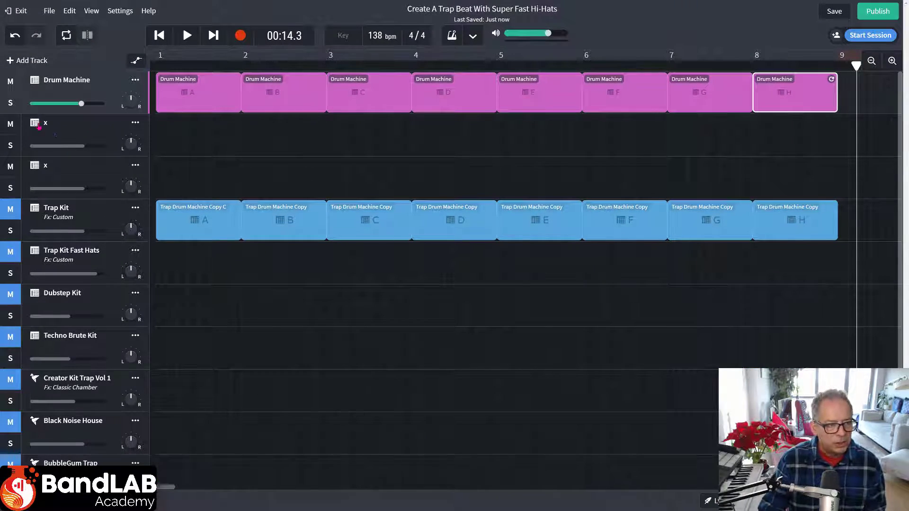
Step: Add a Drum Machine track, move it under the Drum Machine track, and rename it 'Trap Fast Hats'
click(41, 63)
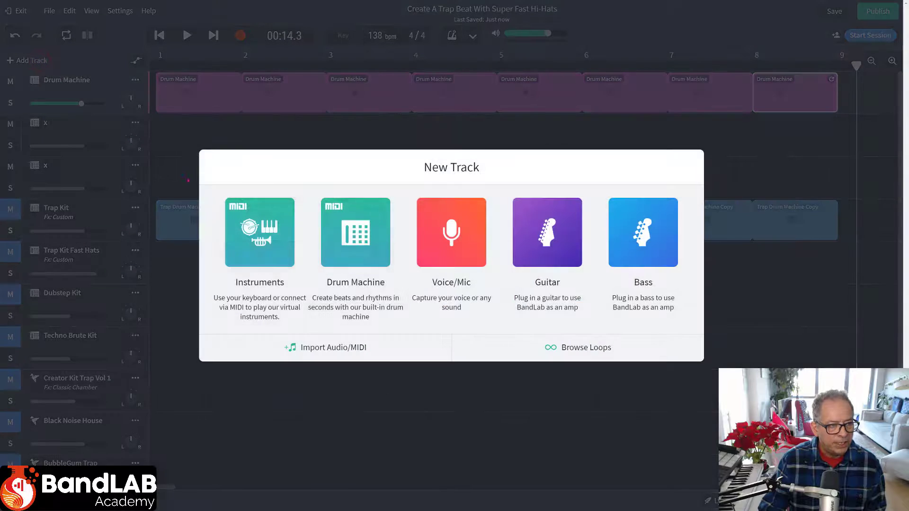
click(332, 223)
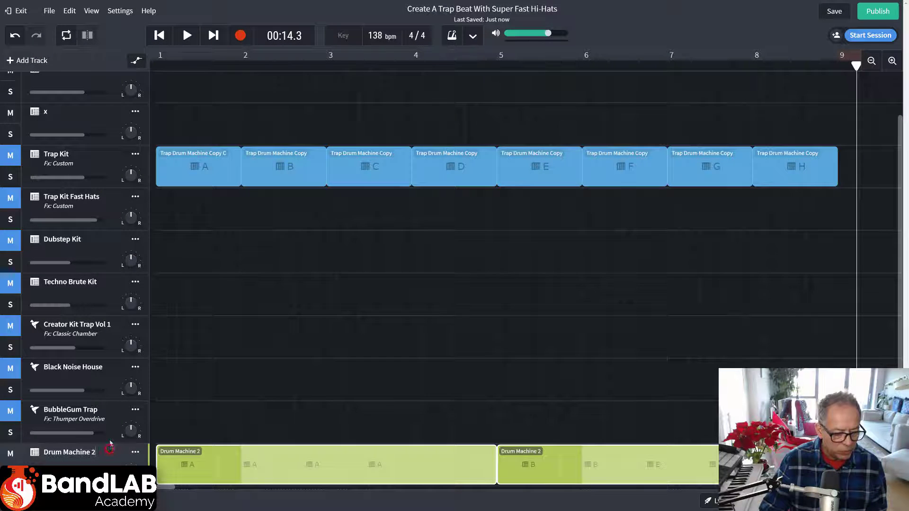
drag(110, 445, 114, 137)
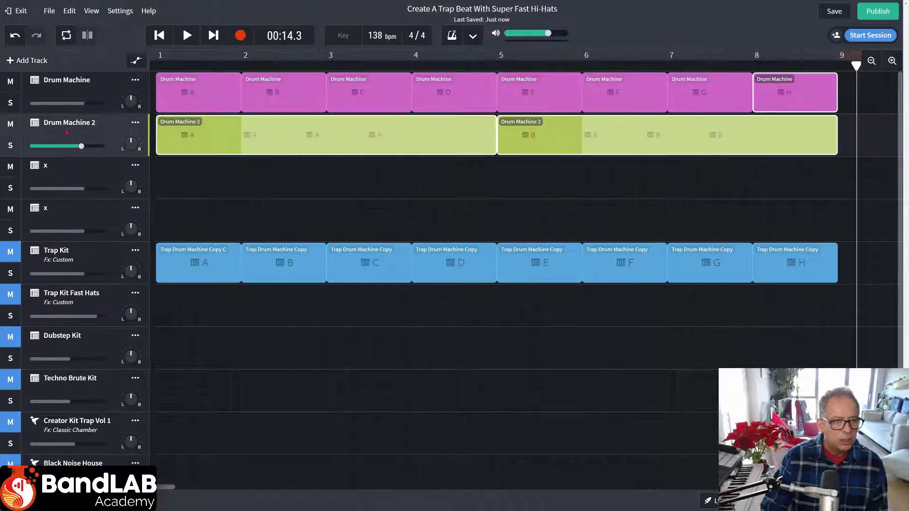
double_click(66, 123)
text(Tr)
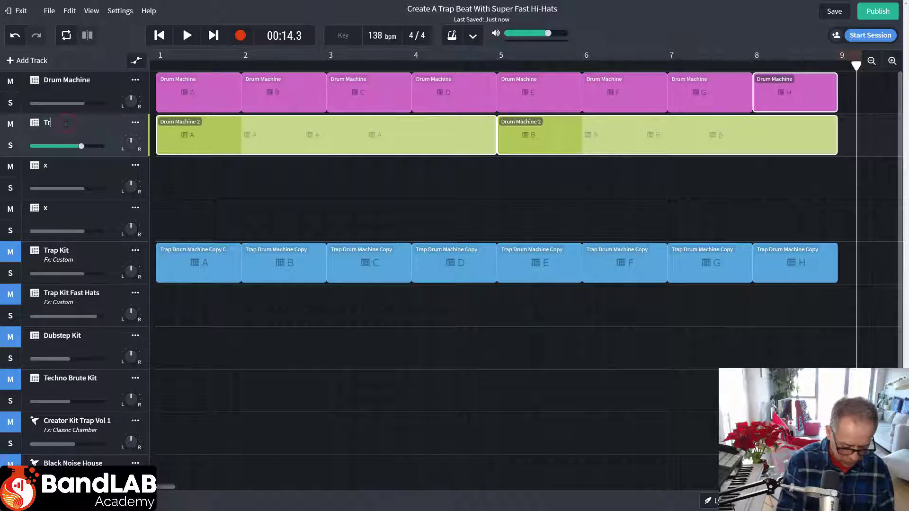
text(ap Fast Hats)
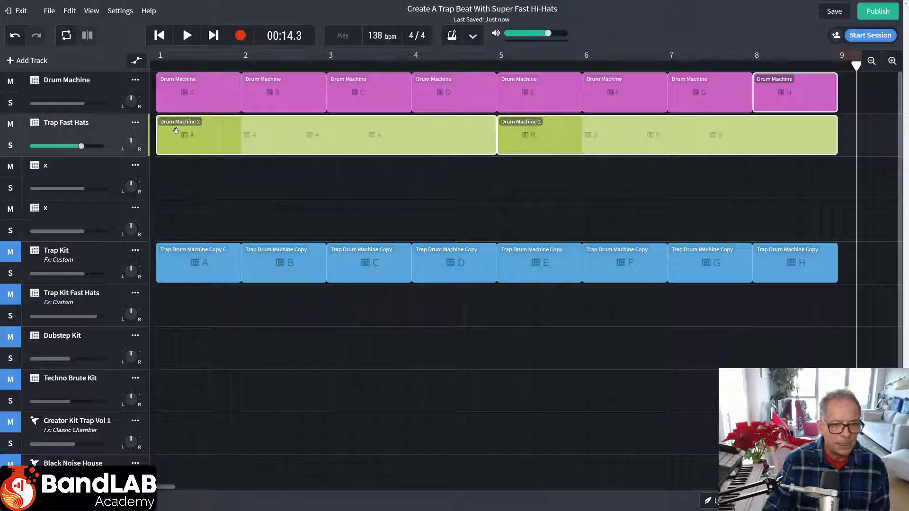
key(Return)
Step: Load Drum Kits > Trap Kit as the Trap Fast Hats instrument
click(36, 124)
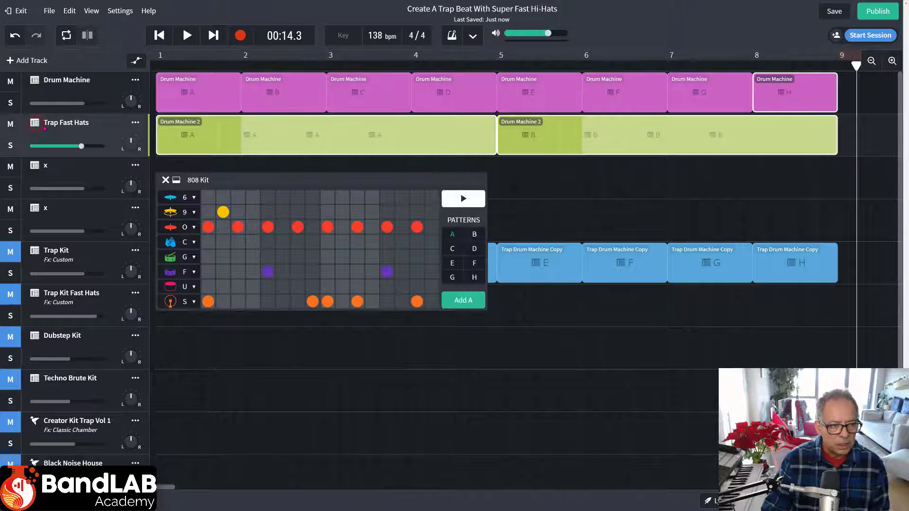
click(35, 125)
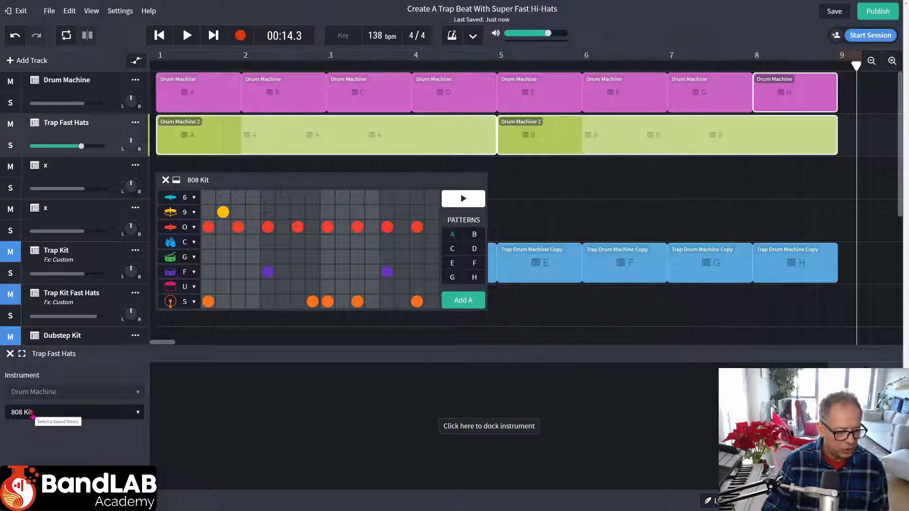
click(29, 412)
mouse_move(35, 413)
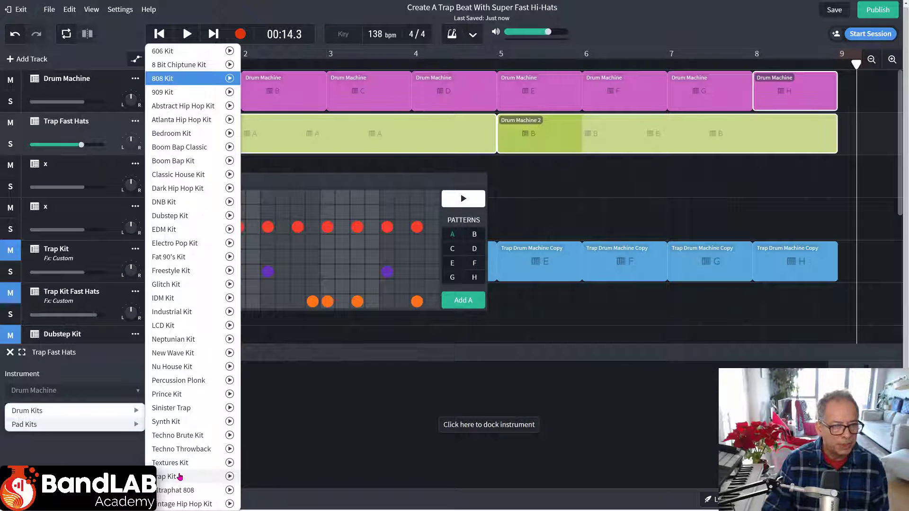
click(179, 476)
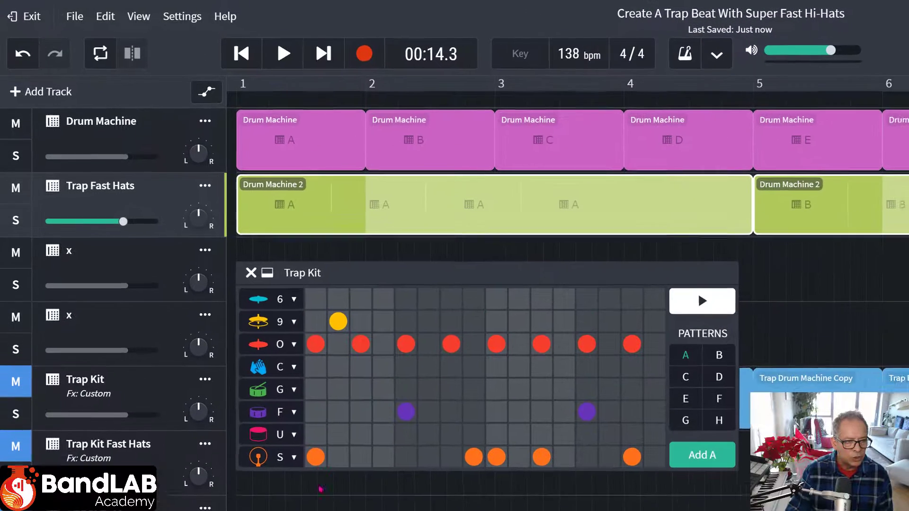
Step: Clear every step from the Trap Fast Hats pattern A grid
click(134, 124)
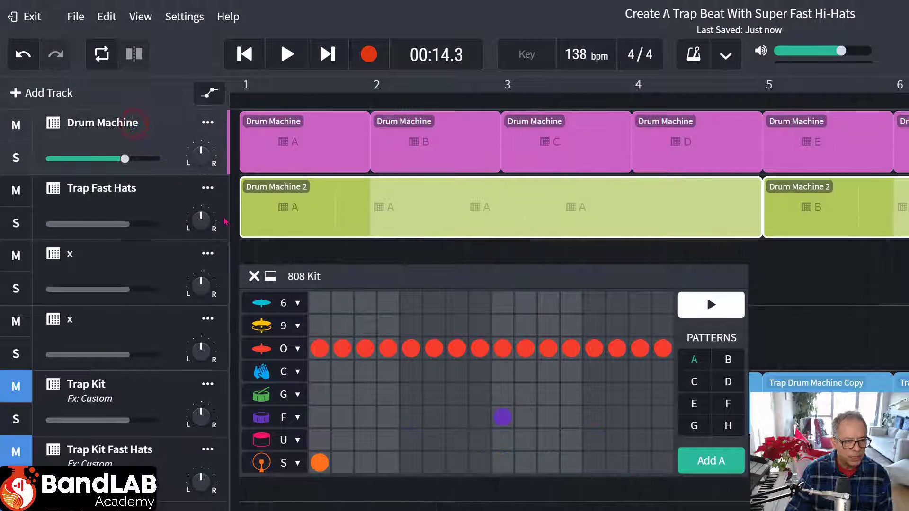
click(93, 190)
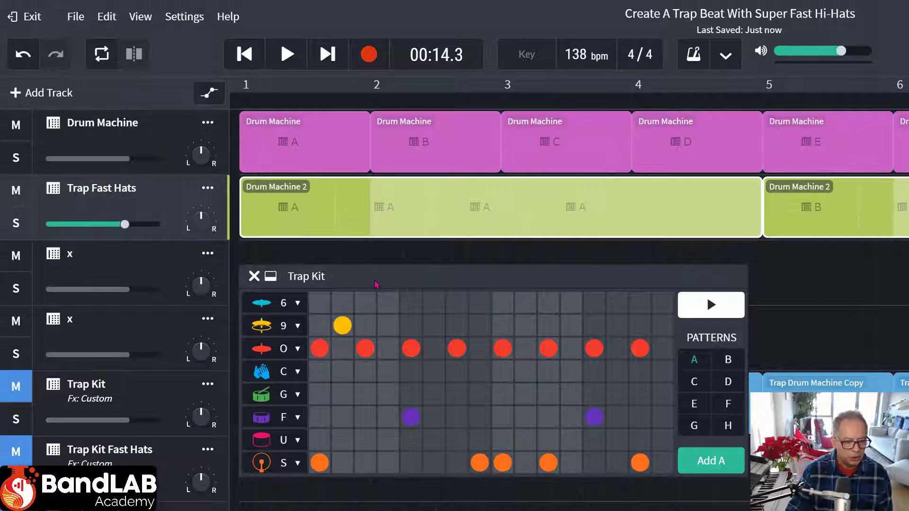
click(343, 327)
right_click(388, 325)
click(402, 336)
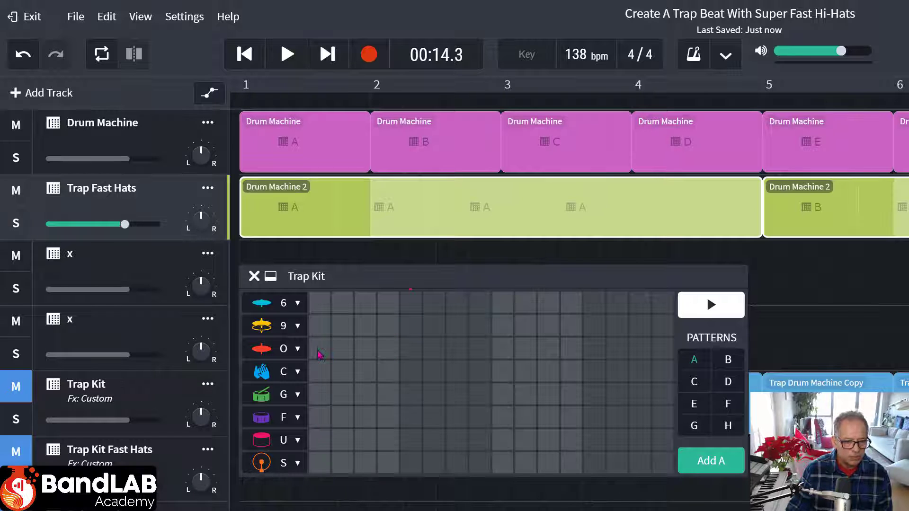
Step: Fill all 16 hi-hat steps in Trap Kit row O, play it from the start, then undo the last change
drag(319, 353, 663, 354)
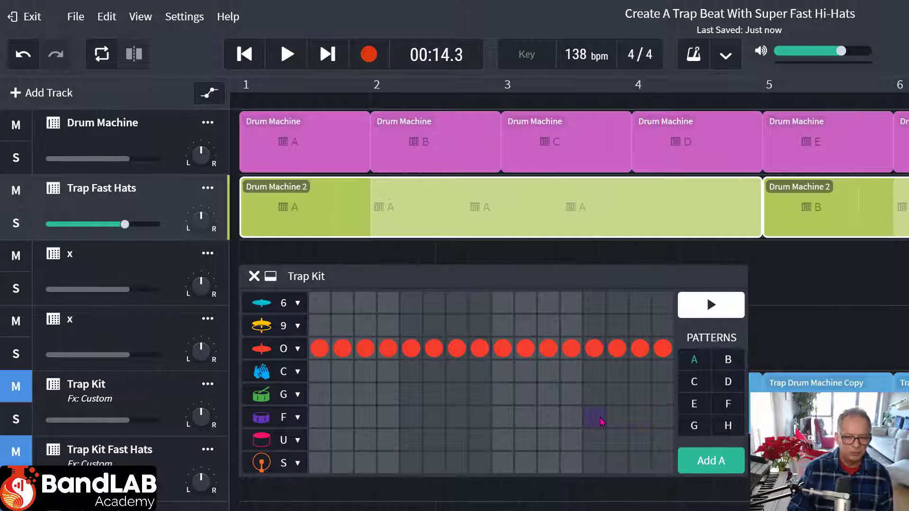
click(245, 54)
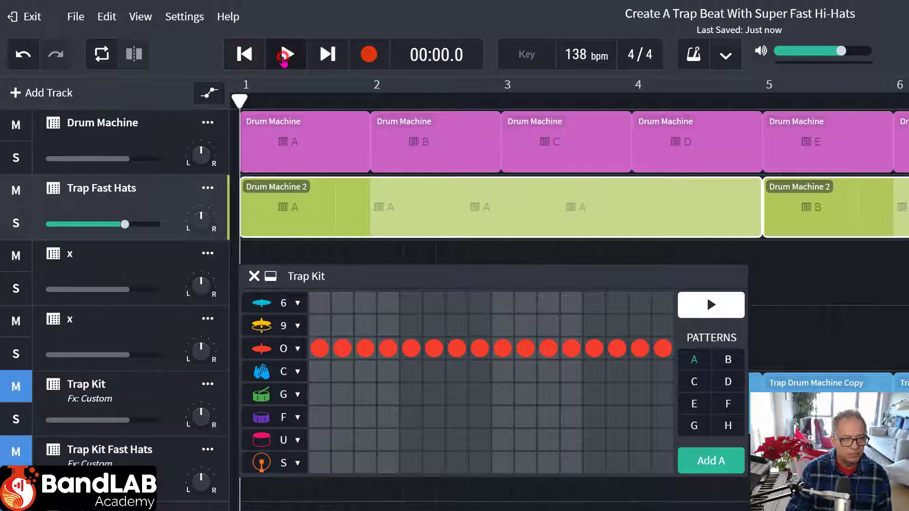
click(286, 55)
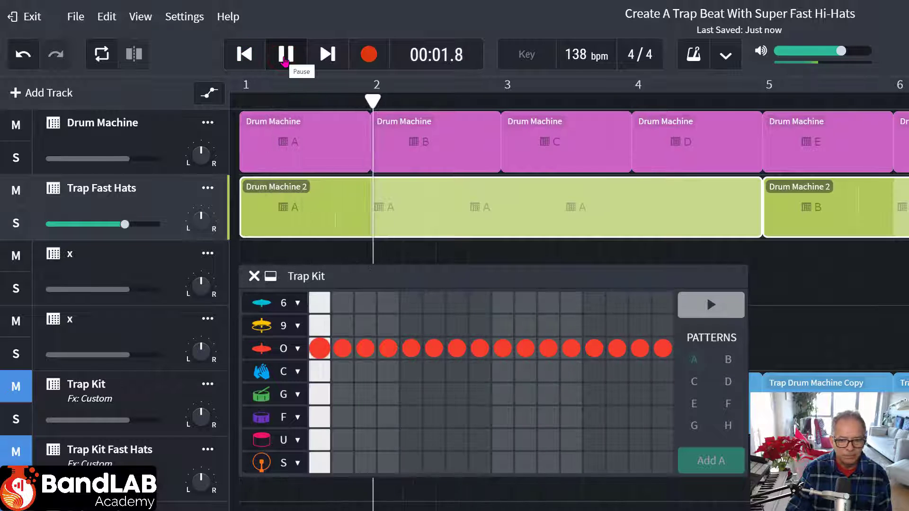
click(286, 54)
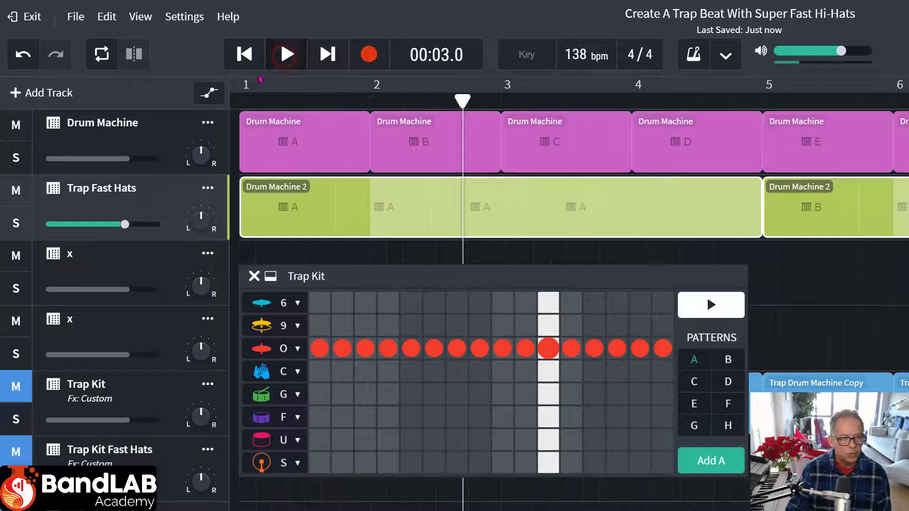
click(245, 54)
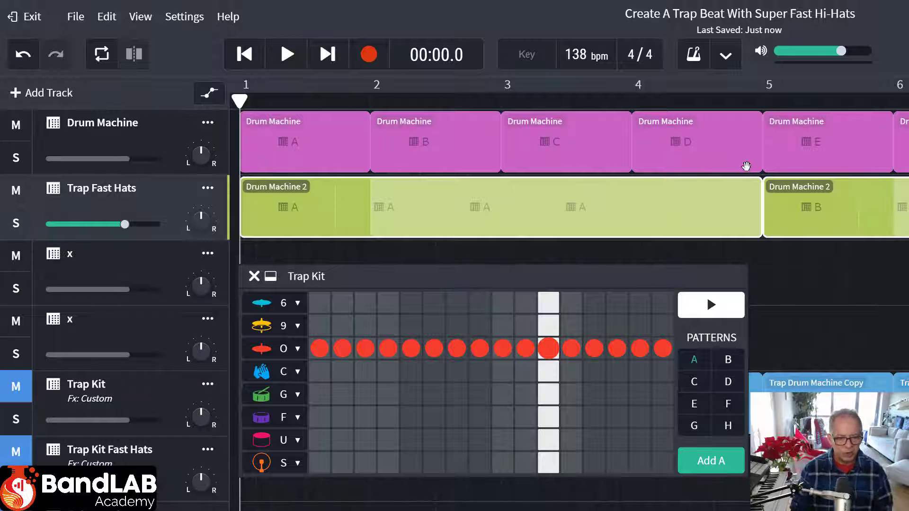
key(ctrl+z)
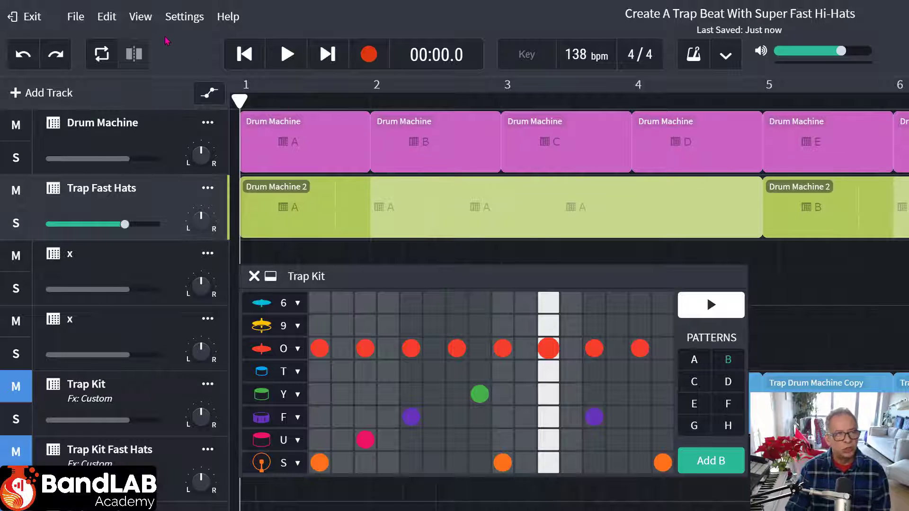
Step: Set the timeline grid size to 1/32 under View > Grid Size
click(140, 19)
mouse_move(182, 80)
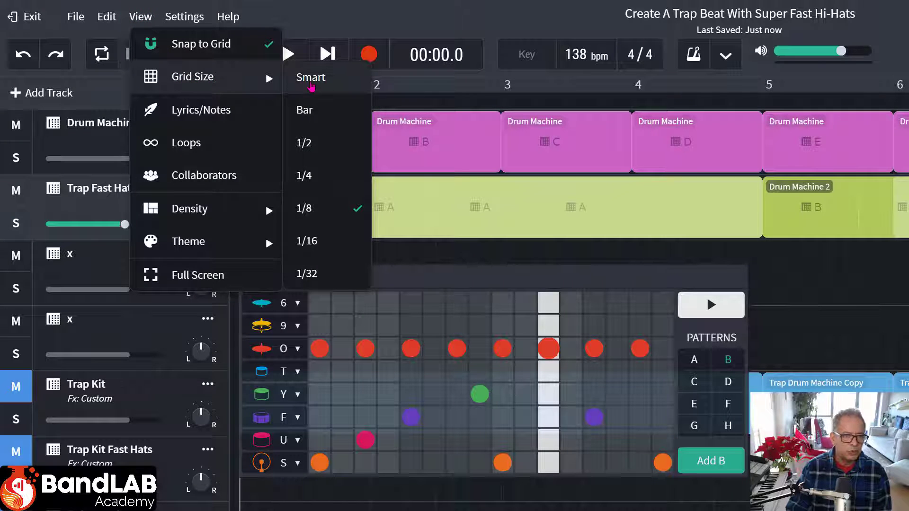
click(307, 89)
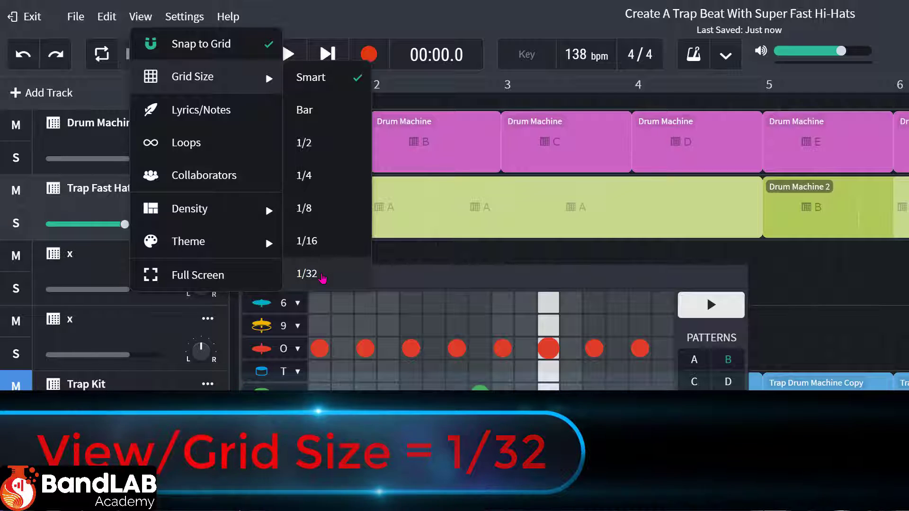
click(323, 279)
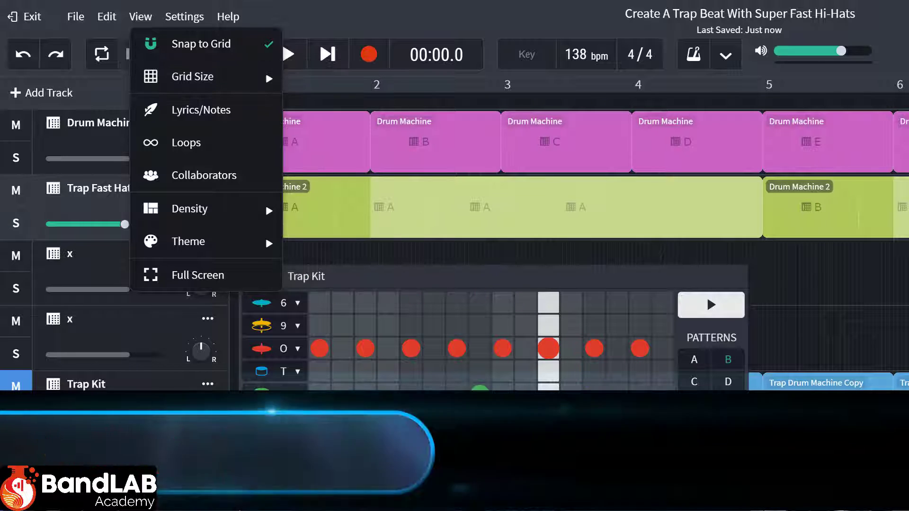
click(800, 275)
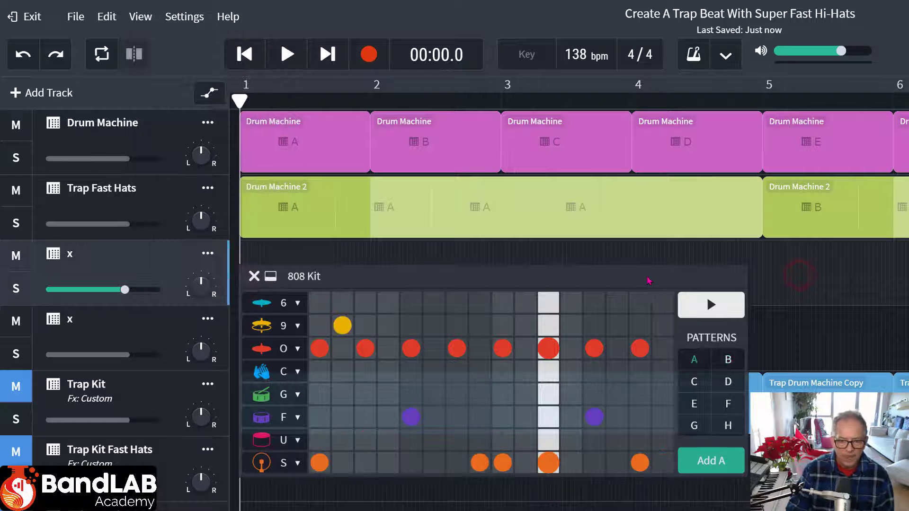
click(646, 274)
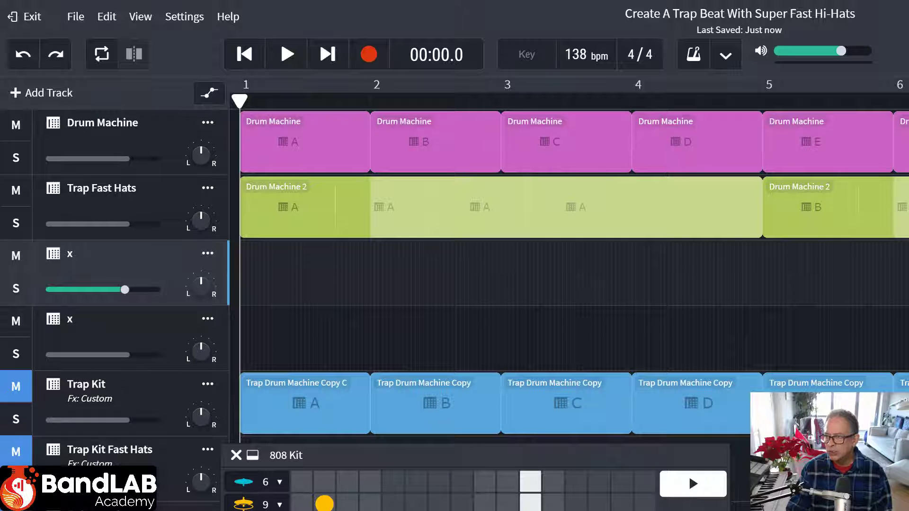
Step: Shift the green Drum Machine 2 clip to start just after the pink Drum Machine clip, and audition both
key(ctrl+equal)
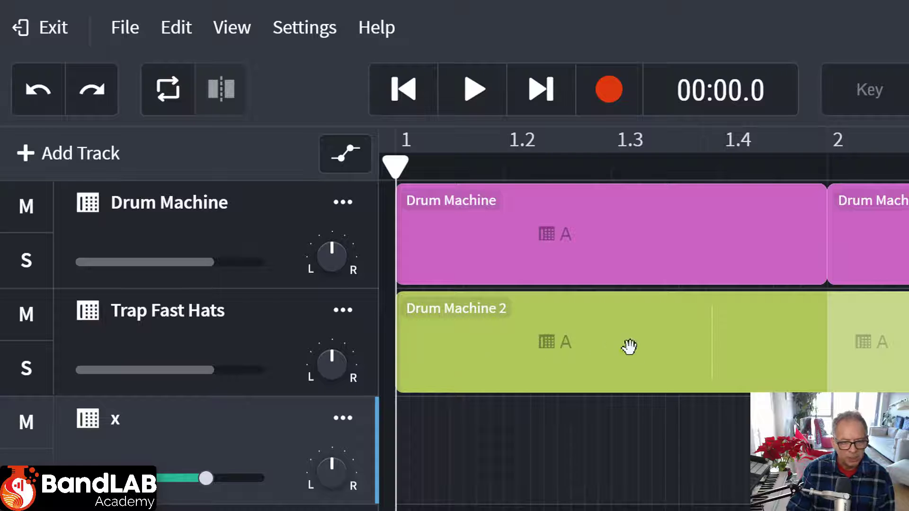
click(456, 347)
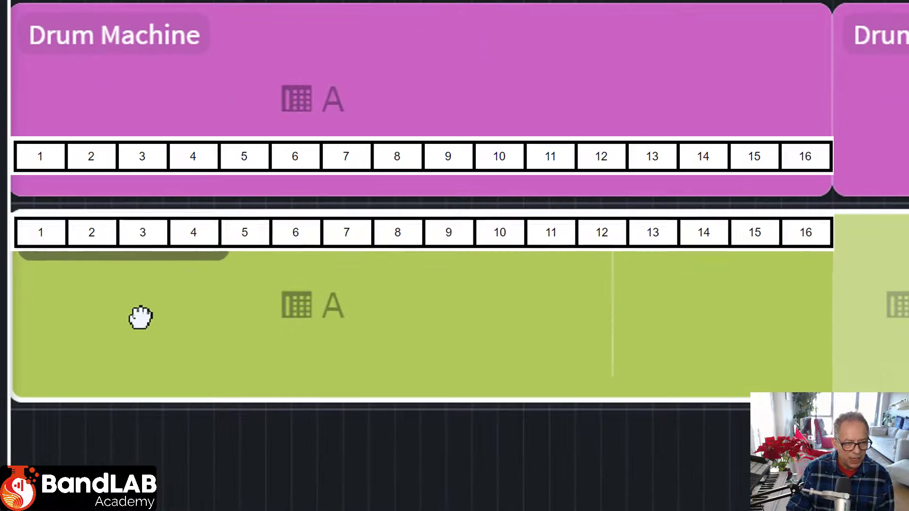
drag(141, 317, 164, 322)
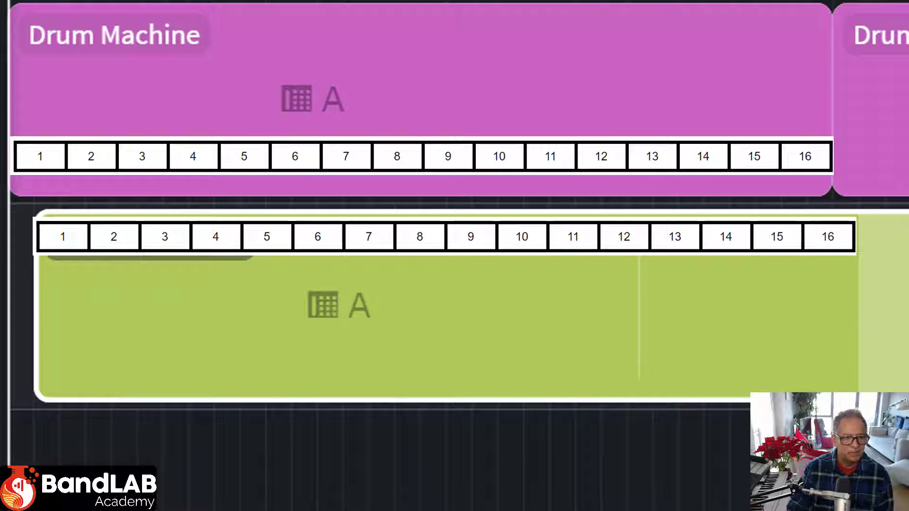
key(space)
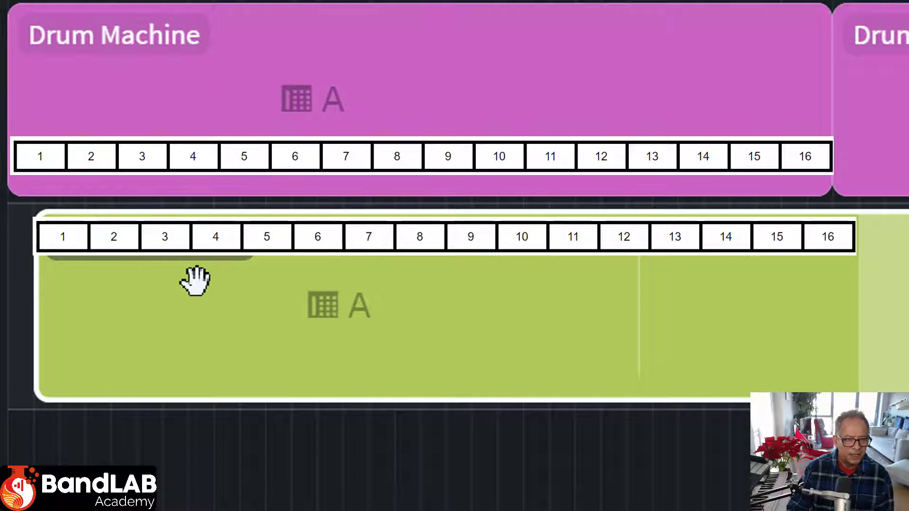
drag(478, 260, 420, 258)
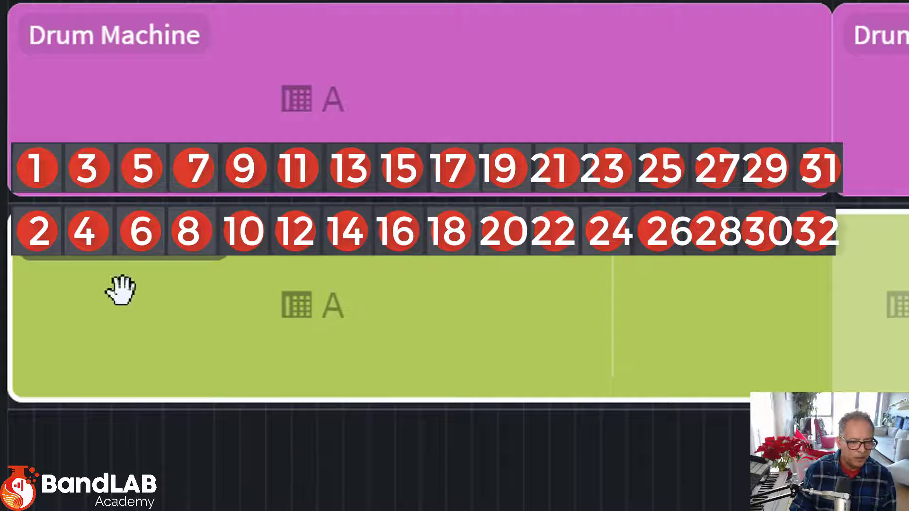
drag(53, 301, 76, 301)
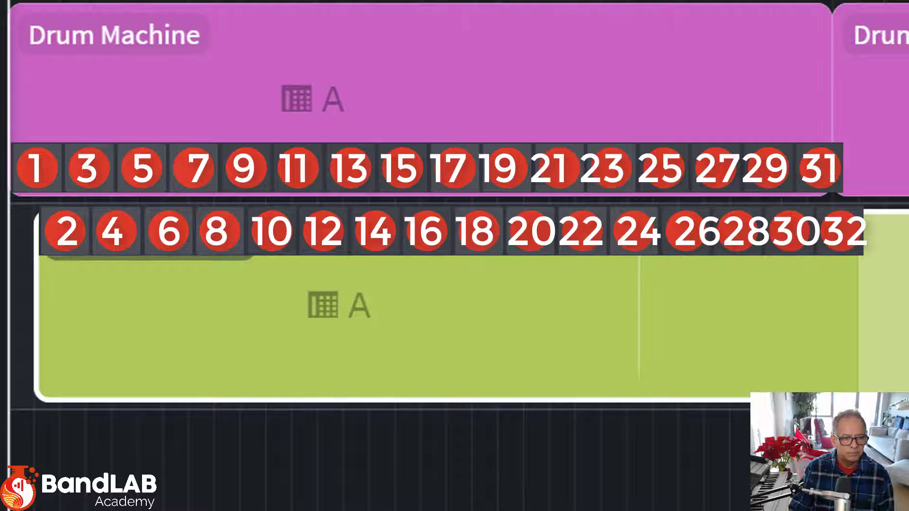
key(space)
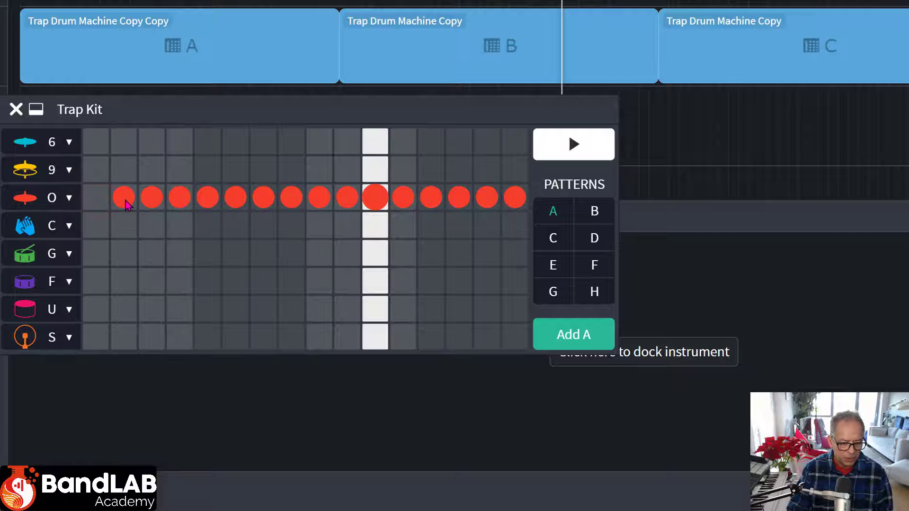
Step: Thin pattern A's O-row hi-hats to steps 2–3, 5–6, 8–10, 13–16 and play it
click(189, 202)
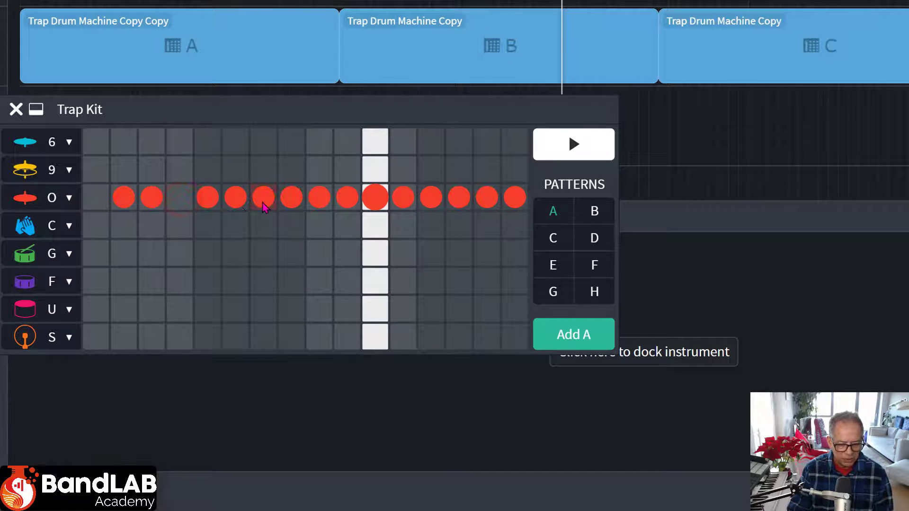
click(263, 205)
click(375, 207)
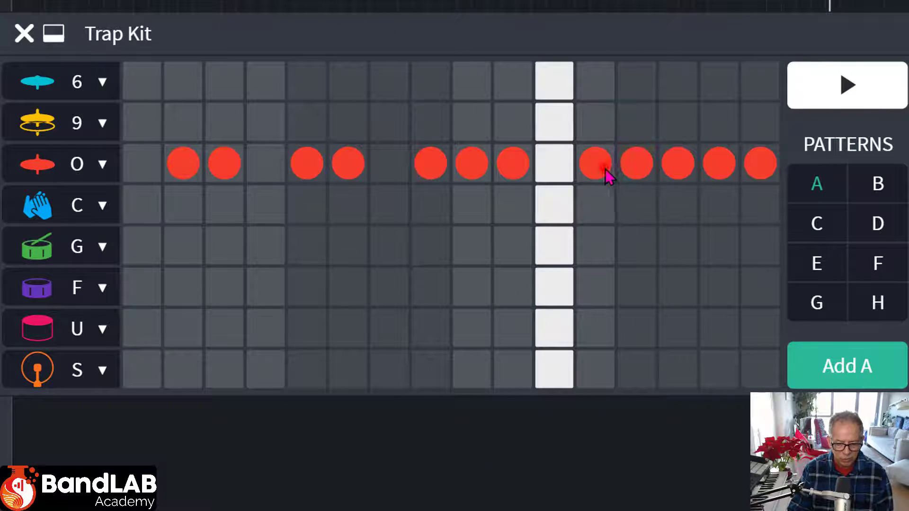
click(606, 169)
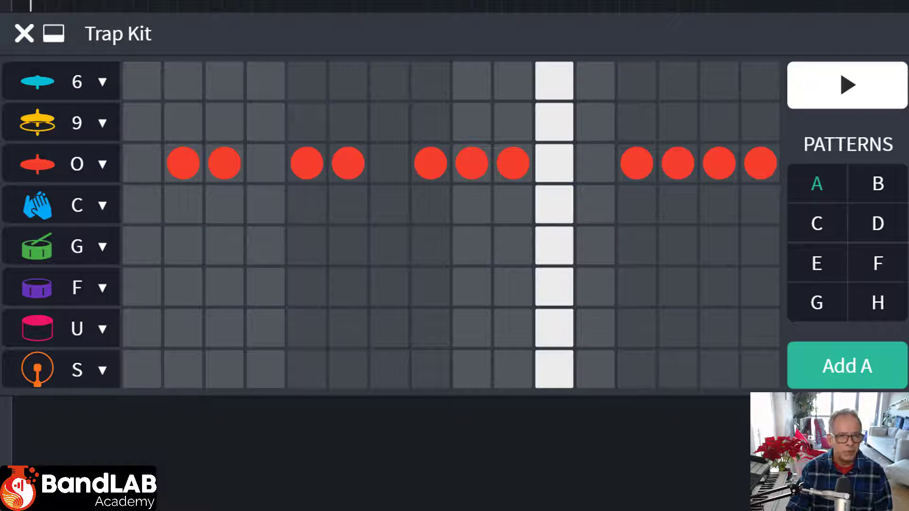
key(space)
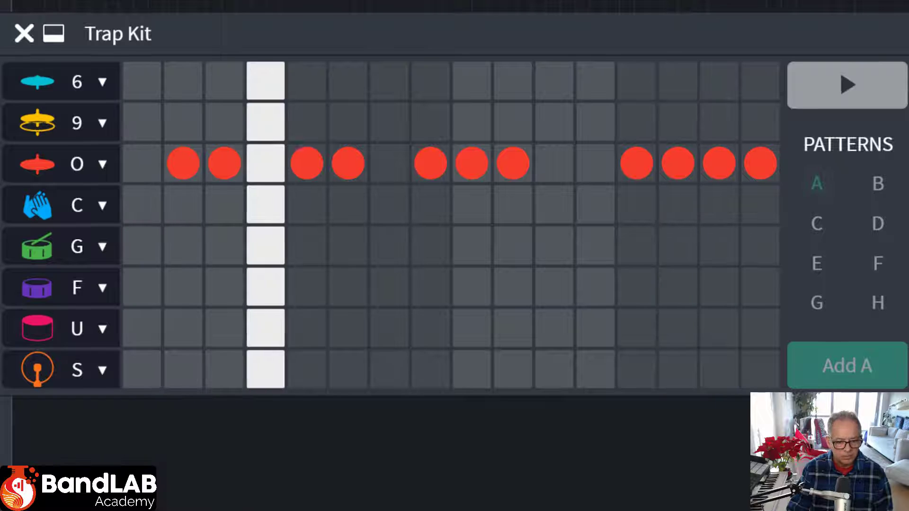
key(space)
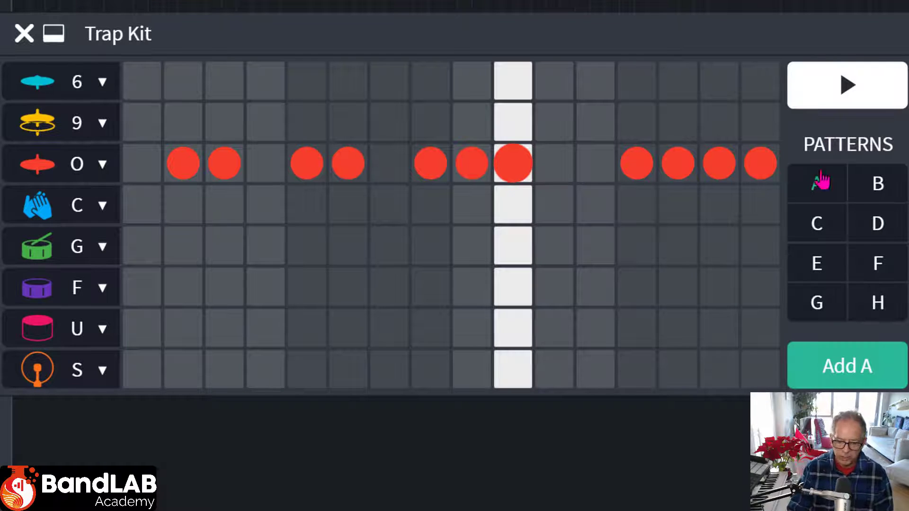
Step: Clear pattern B and add O-row hi-hats on steps 1–3
click(882, 194)
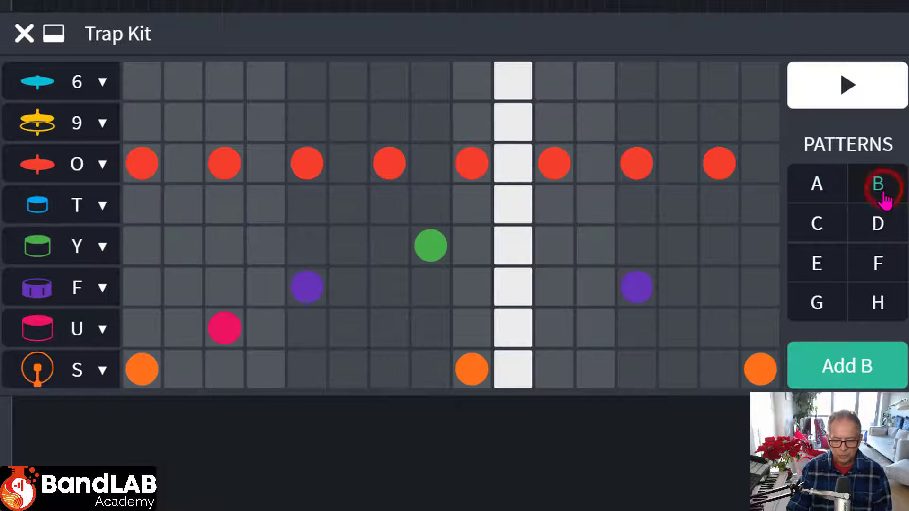
right_click(512, 85)
click(559, 110)
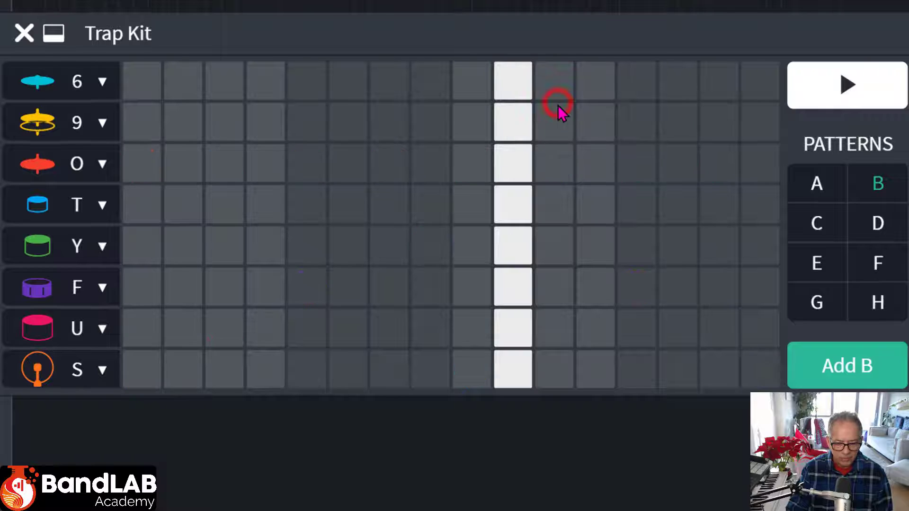
click(187, 163)
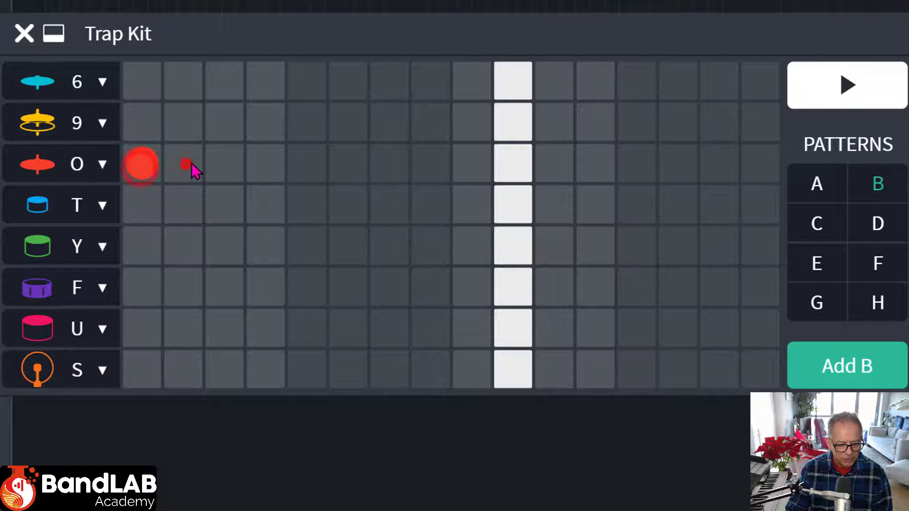
click(222, 164)
click(265, 164)
click(266, 164)
Step: Add pattern B O-row hi-hats on steps 5–7 and 9–11, then play the song
click(320, 167)
click(355, 166)
click(389, 165)
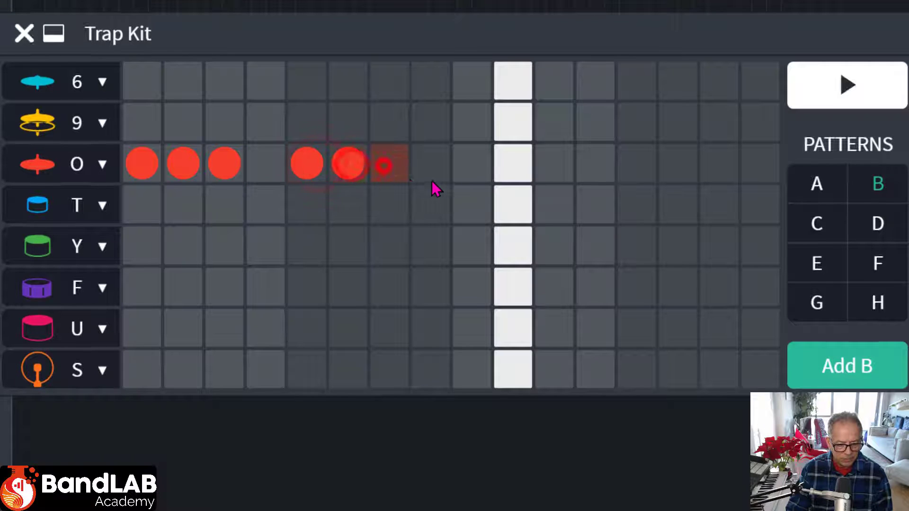
click(476, 171)
click(516, 171)
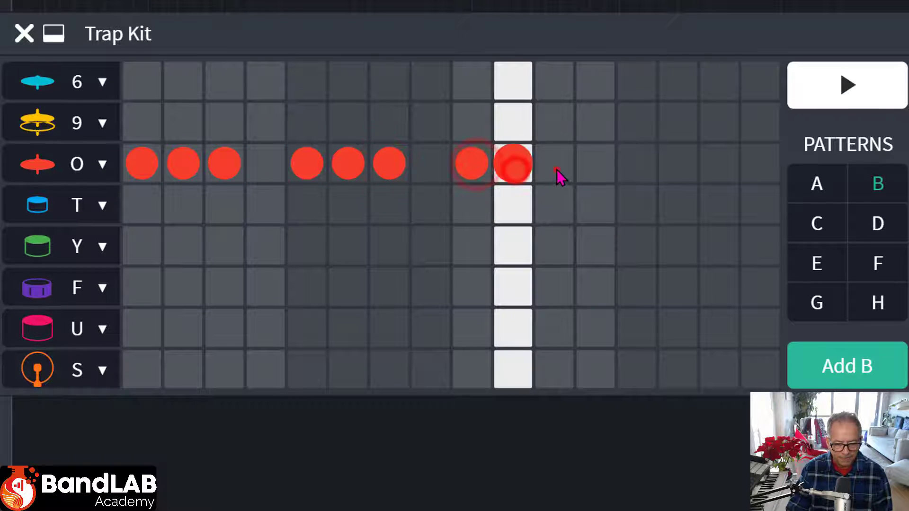
click(557, 170)
key(space)
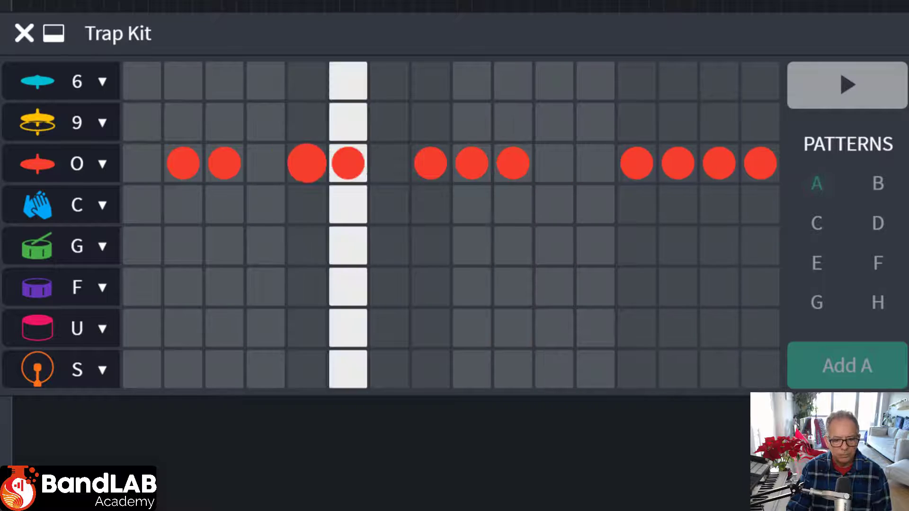
key(space)
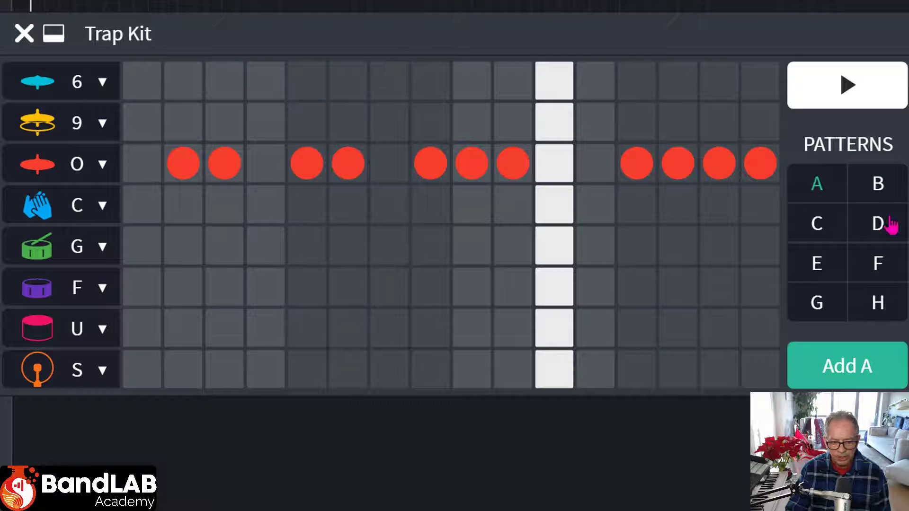
Step: Program Trap Kit pattern C with O-row hi-hats on steps 4–5, 8–11 and 14–15, then audition it
click(824, 232)
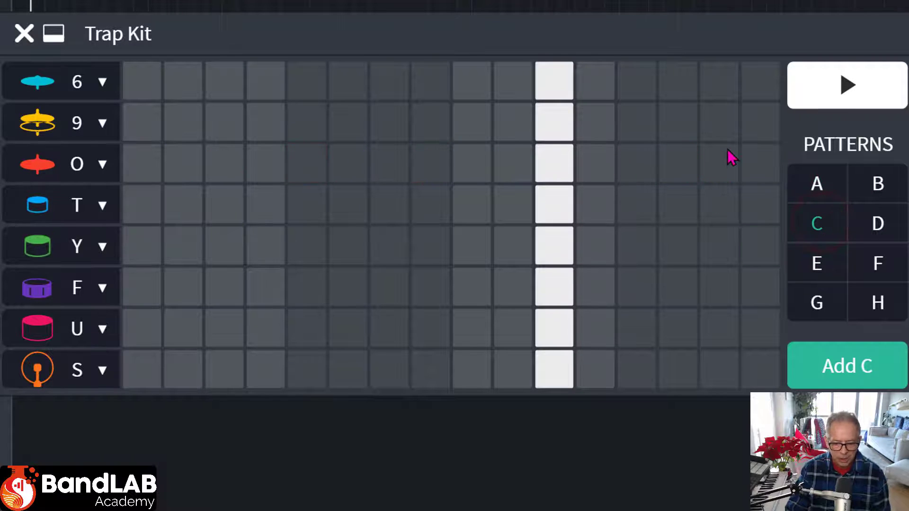
click(263, 167)
click(305, 167)
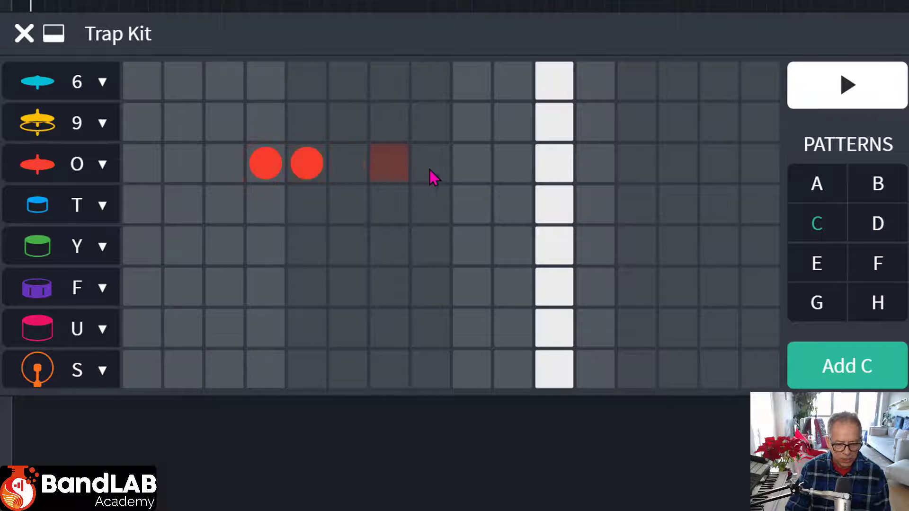
drag(431, 169, 545, 171)
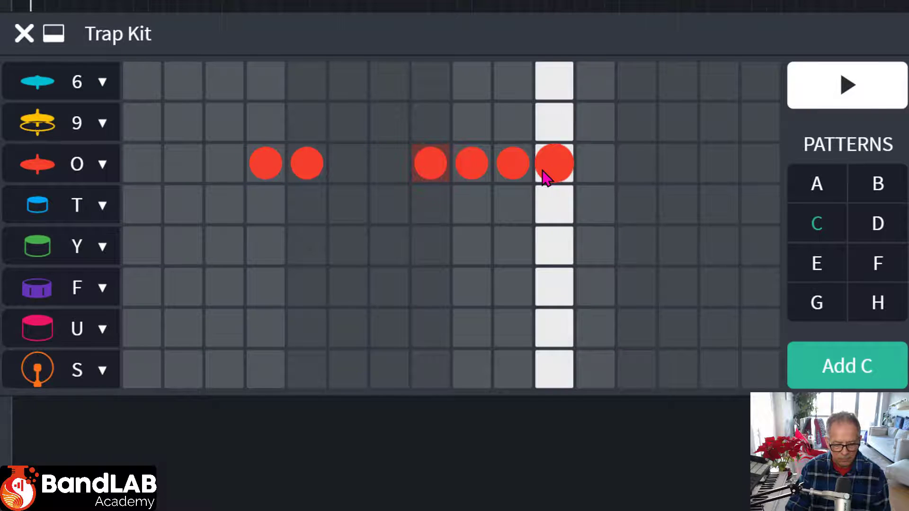
click(682, 168)
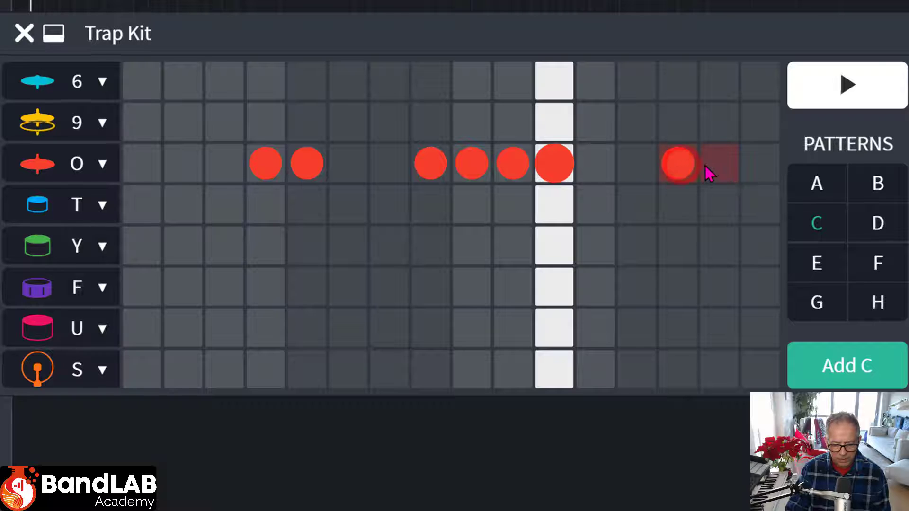
click(711, 169)
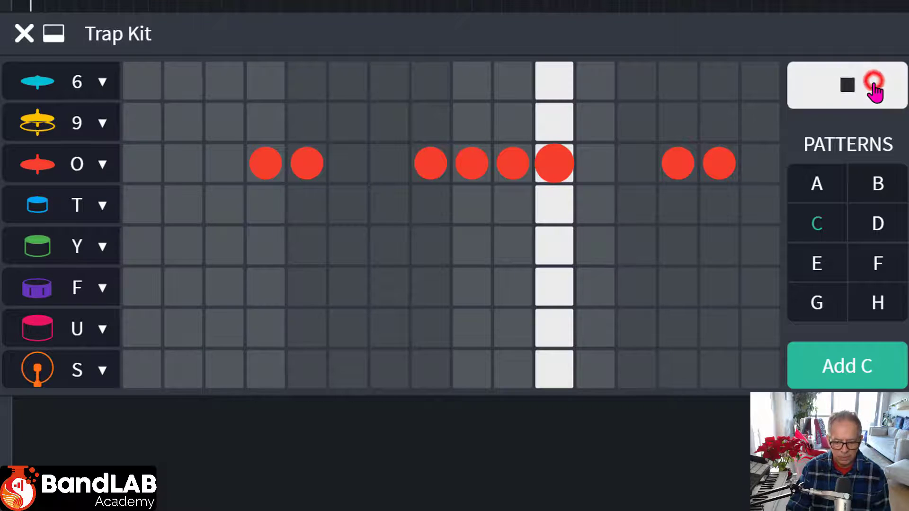
click(875, 87)
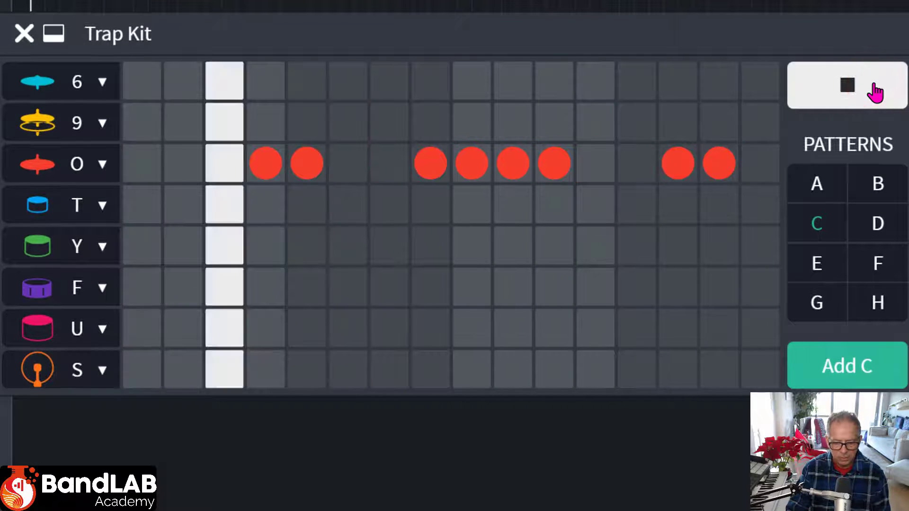
click(873, 90)
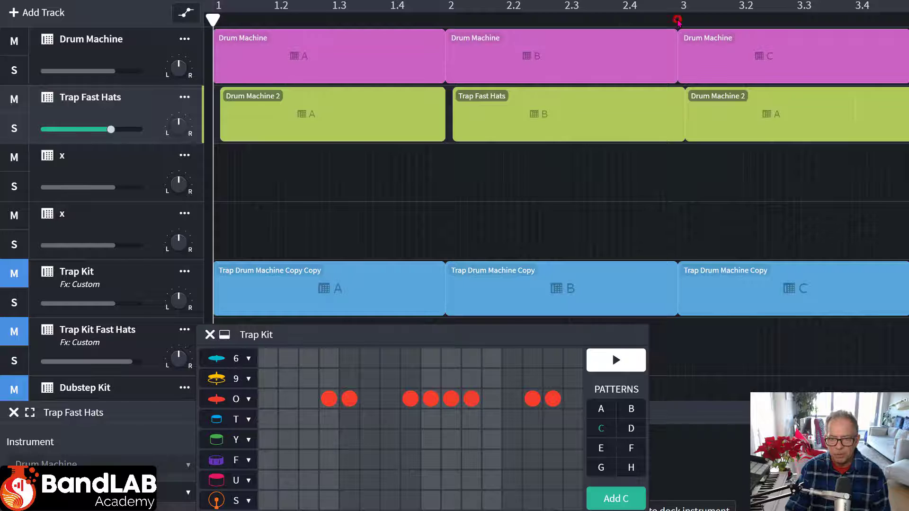
Step: Place a Trap Fast Hats pattern C clip at bar 3, nudge it into place, and play from bar 1
click(678, 21)
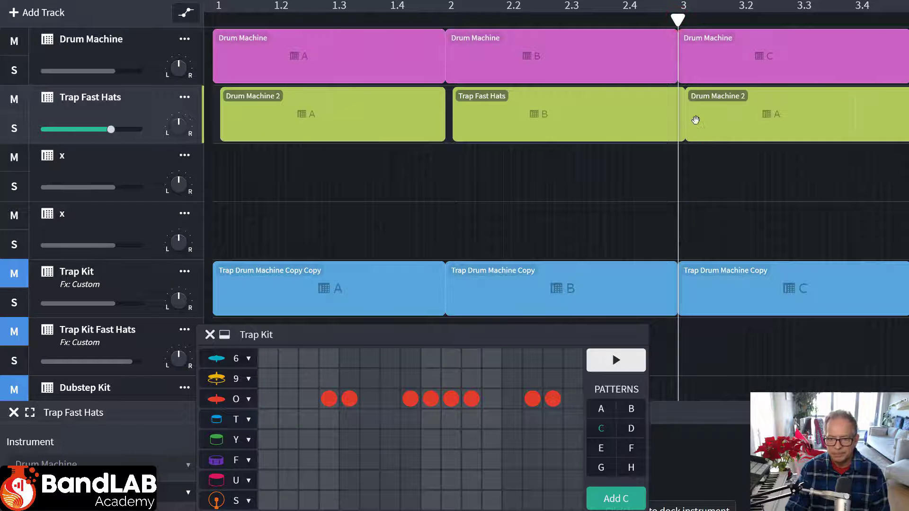
click(602, 429)
click(616, 499)
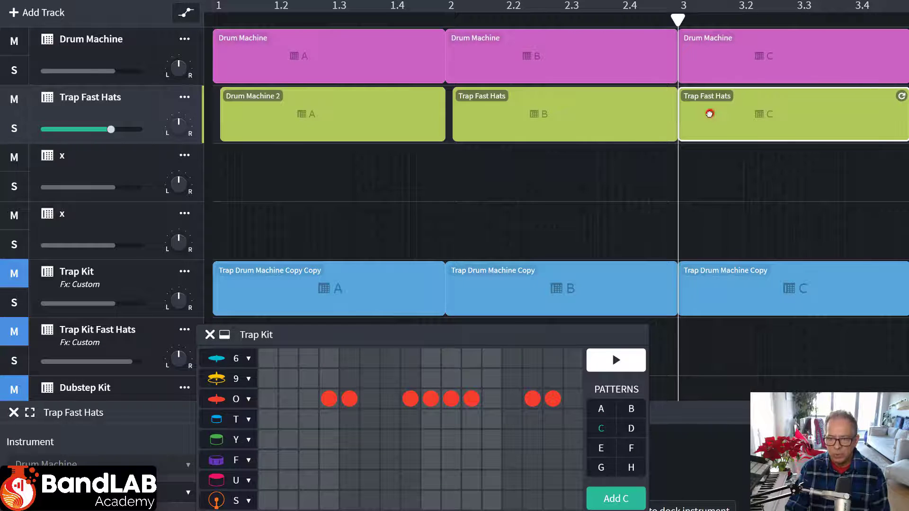
drag(709, 112, 684, 117)
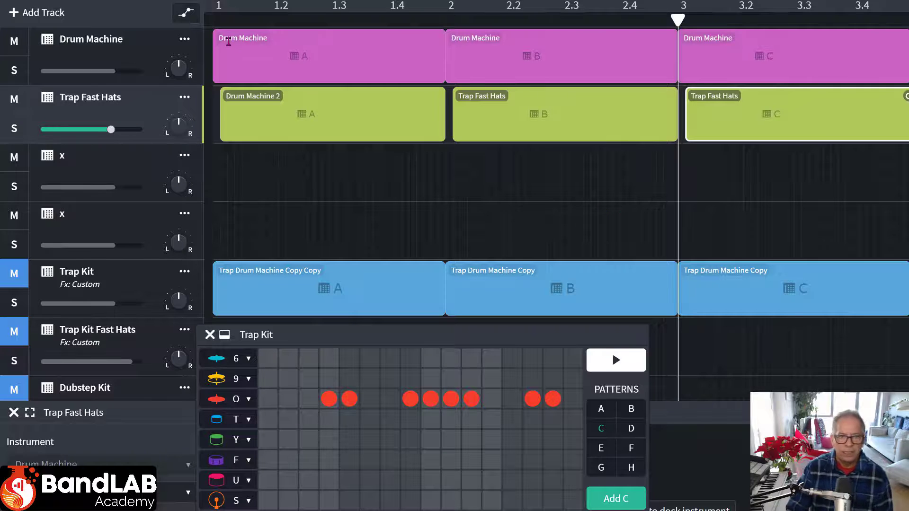
key(Return)
key(space)
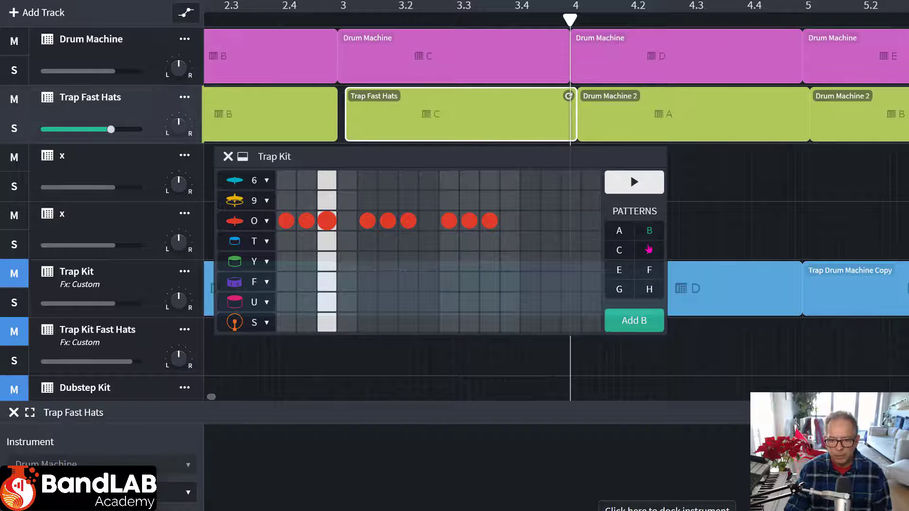
Step: Program pattern D with an O-row hi-hat roll on steps 9–13, place it at bar 4, and play
click(649, 251)
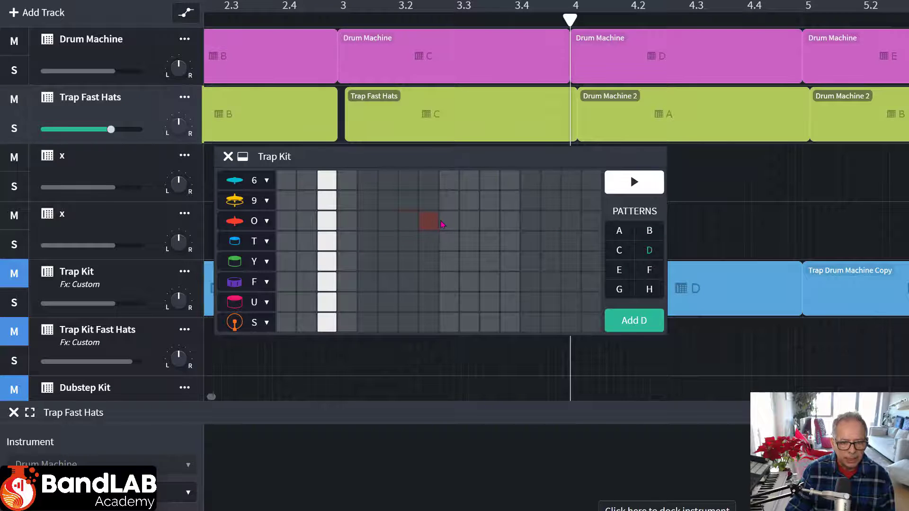
drag(460, 225, 509, 227)
click(529, 226)
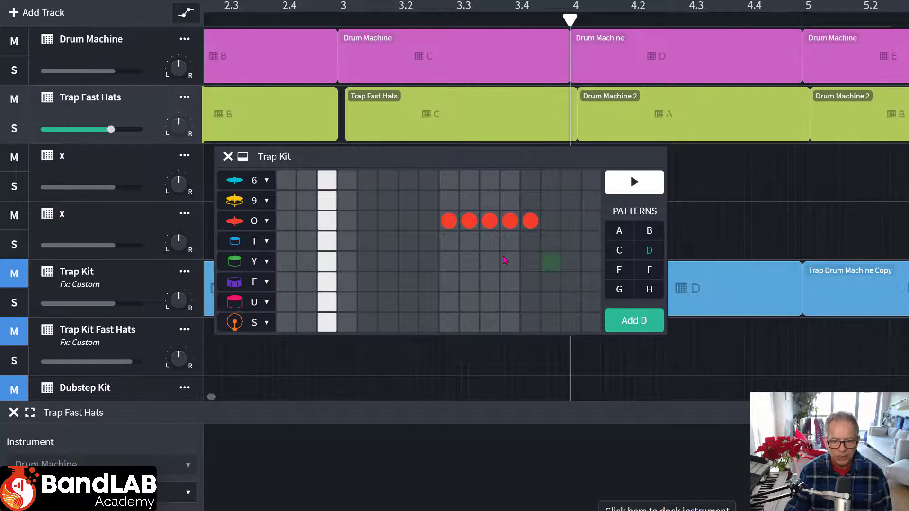
click(635, 321)
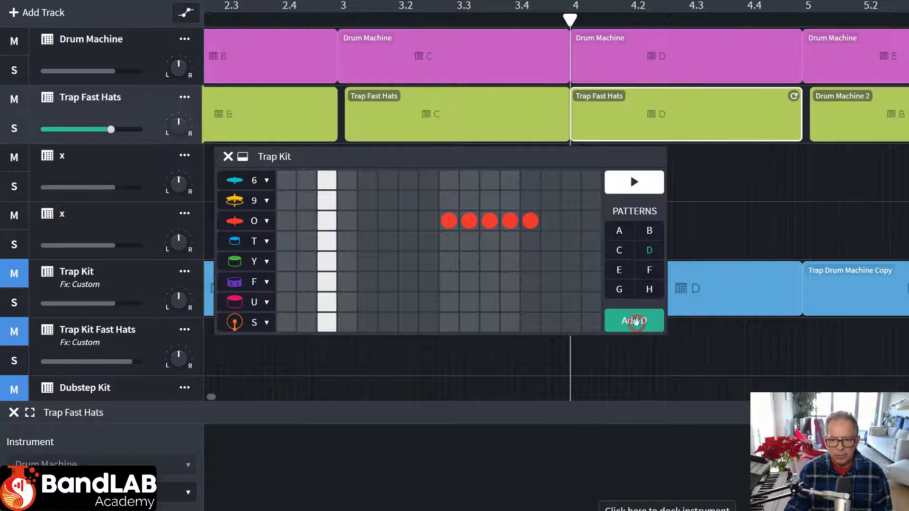
drag(601, 130, 603, 155)
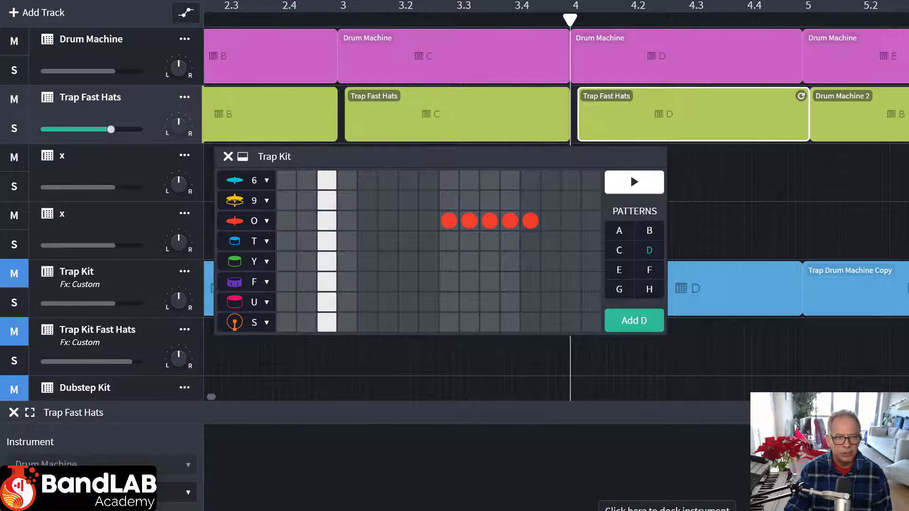
click(630, 174)
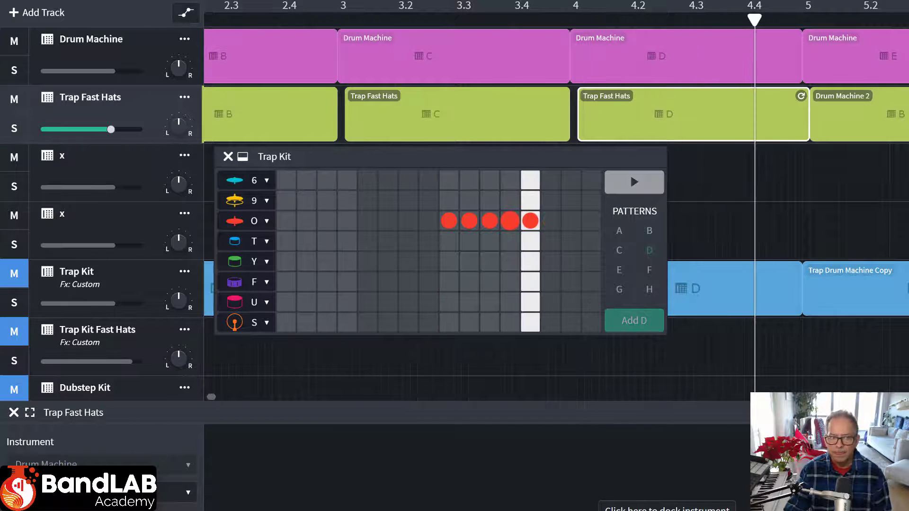
Step: Program pattern E with O-row hi-hats on steps 1–2, 5–6, 10–12 and 15–16, and preview it
click(647, 177)
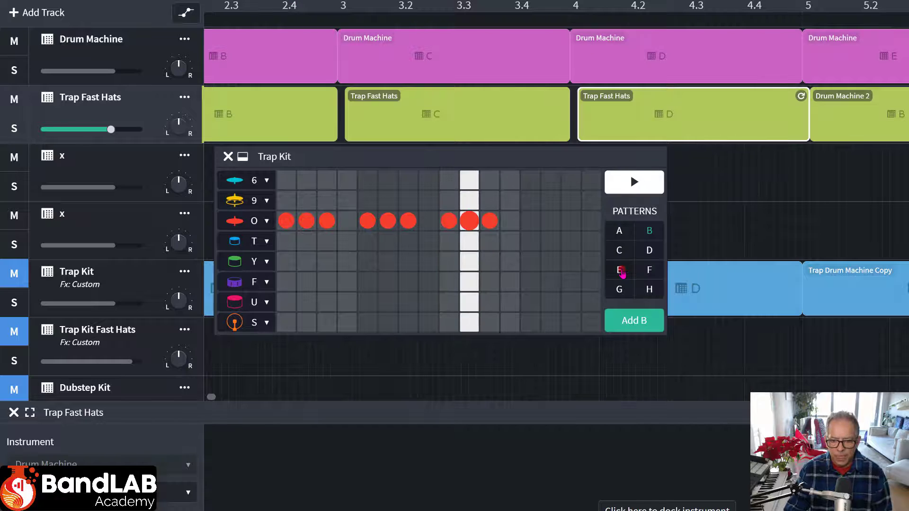
click(621, 271)
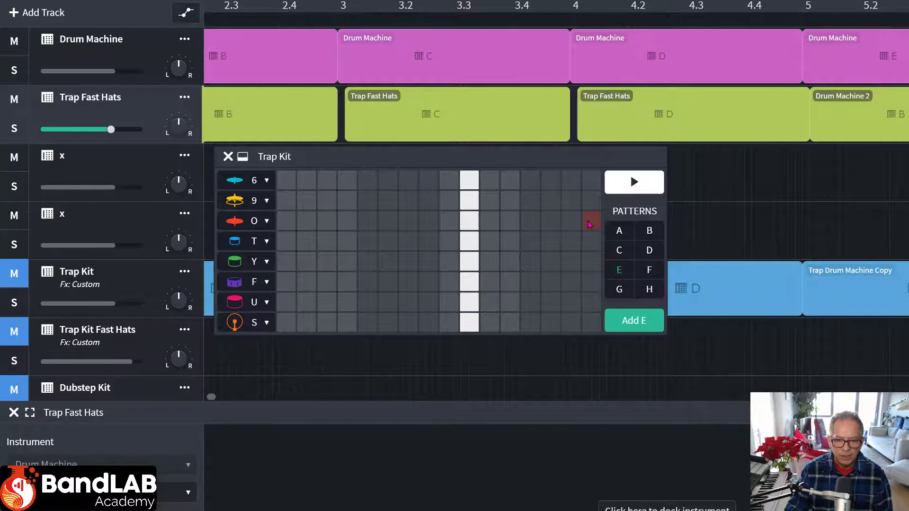
click(287, 221)
click(307, 221)
click(387, 222)
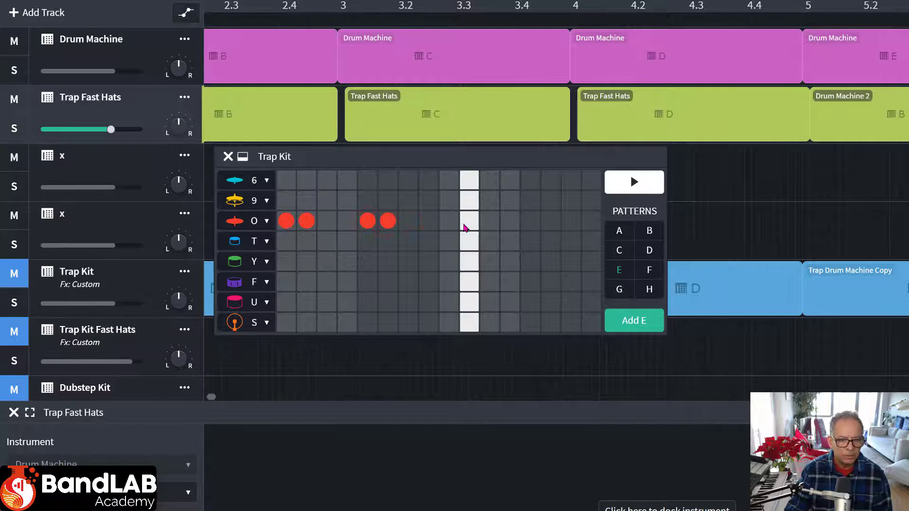
click(490, 221)
click(511, 221)
click(570, 221)
click(590, 221)
click(612, 192)
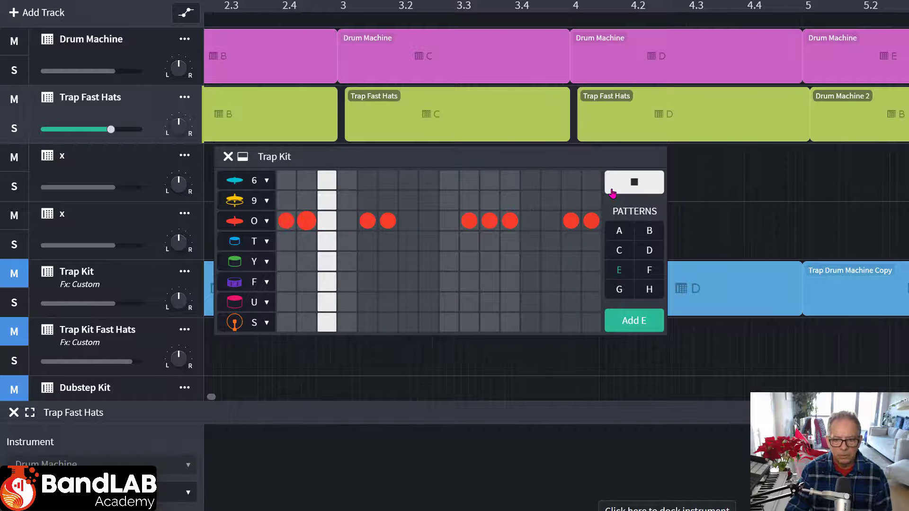
click(614, 191)
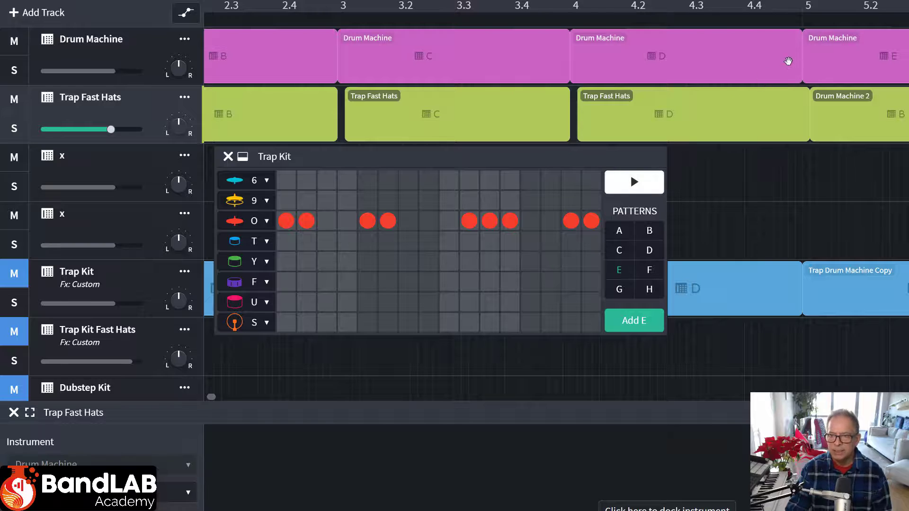
Step: Place the pattern E clip just after bar 5 and play from there
click(803, 22)
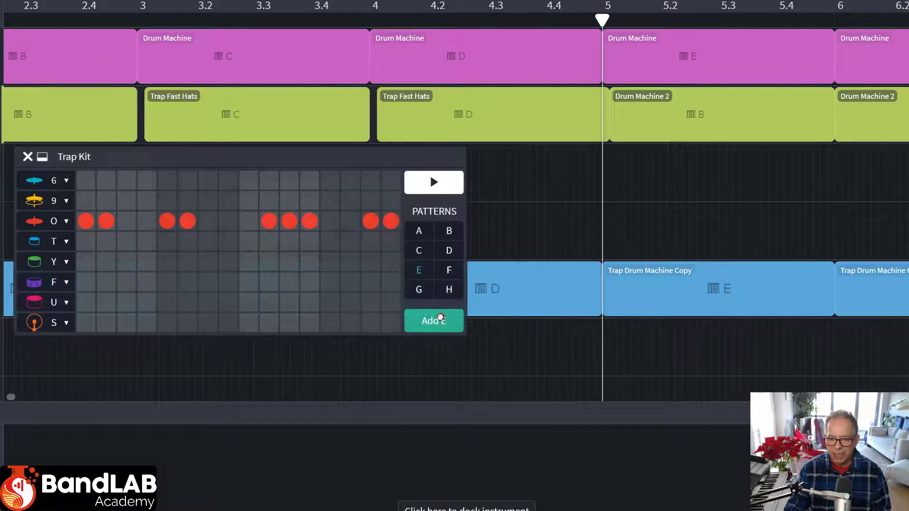
click(441, 315)
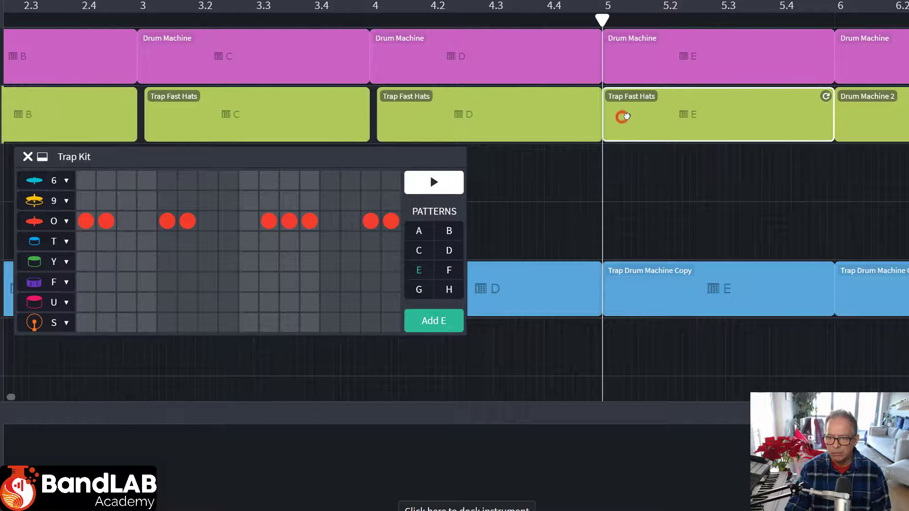
mouse_move(627, 116)
mouse_down()
mouse_move(621, 136)
mouse_move(613, 125)
mouse_up()
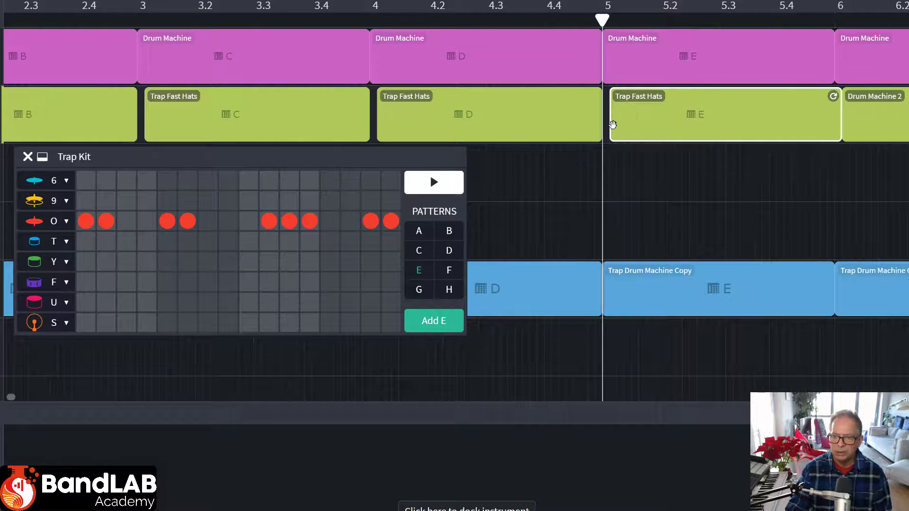
key(space)
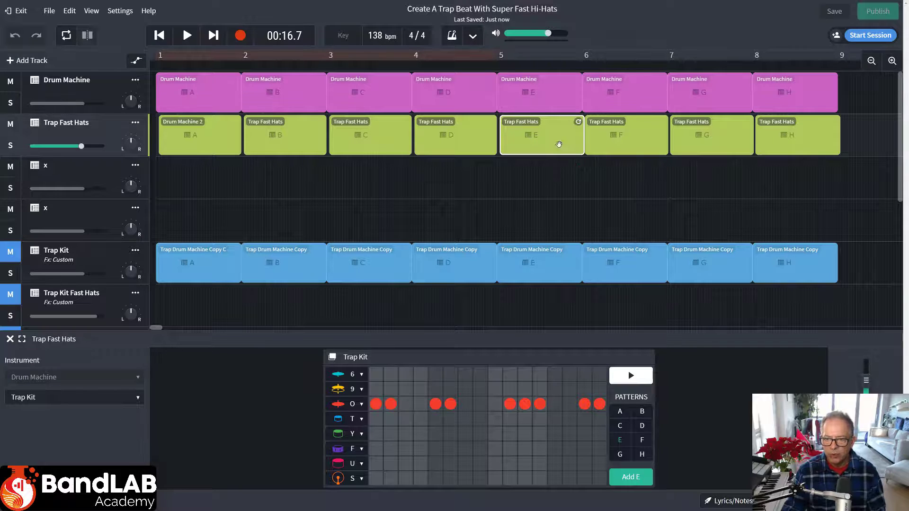
Step: Select Trap Fast Hats clips F, G and H in turn to inspect each hi-hat pattern
click(622, 138)
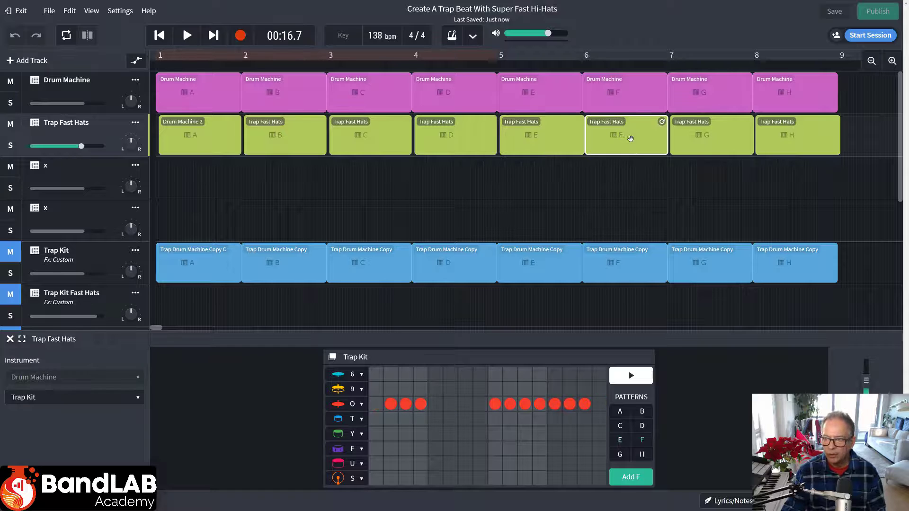
click(708, 136)
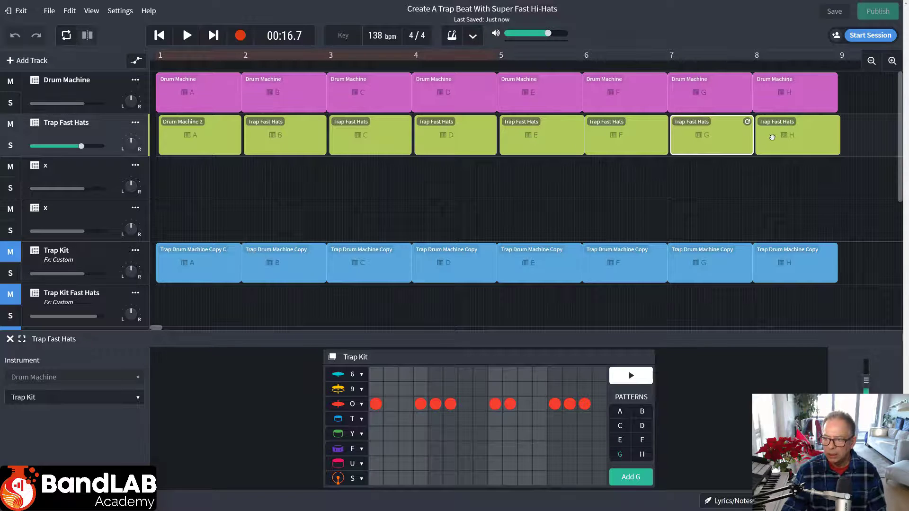
click(772, 137)
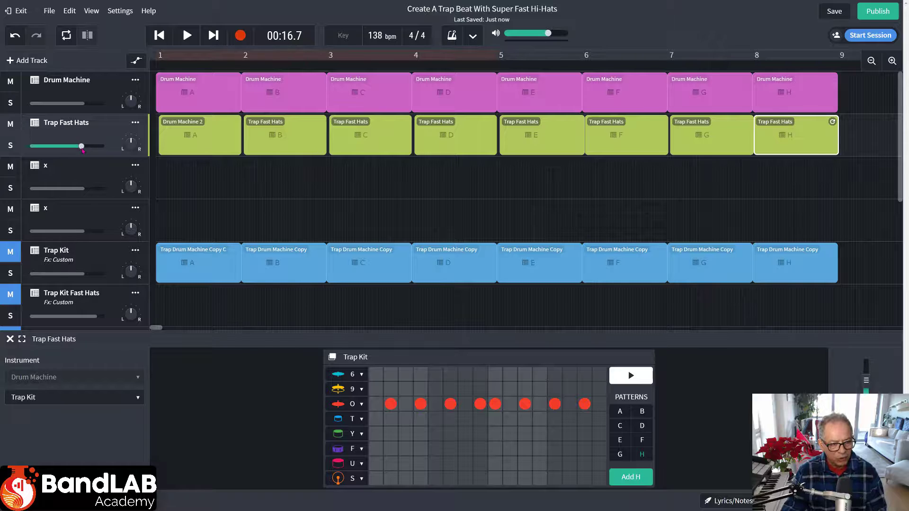
mouse_move(85, 151)
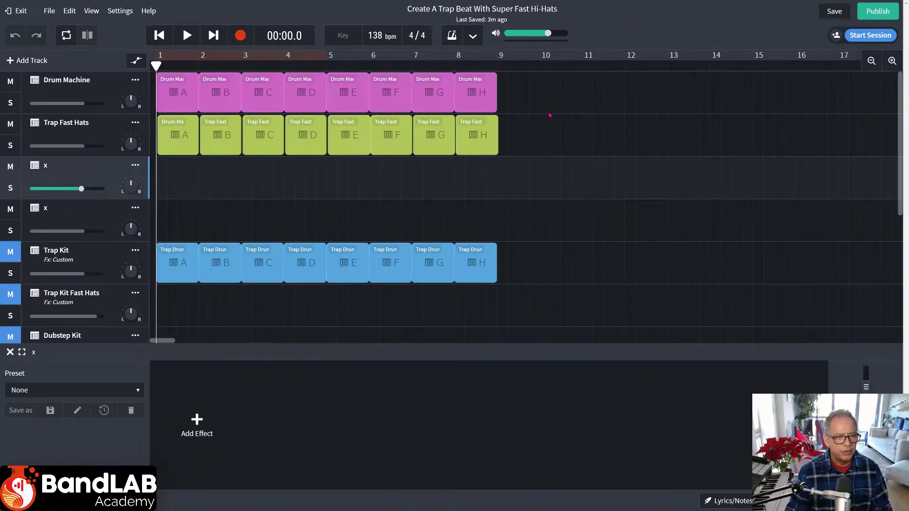
Step: Delete Trap Fast Hats clips A, C, E and G, leaving B, D, F, H, then play from the start
click(183, 136)
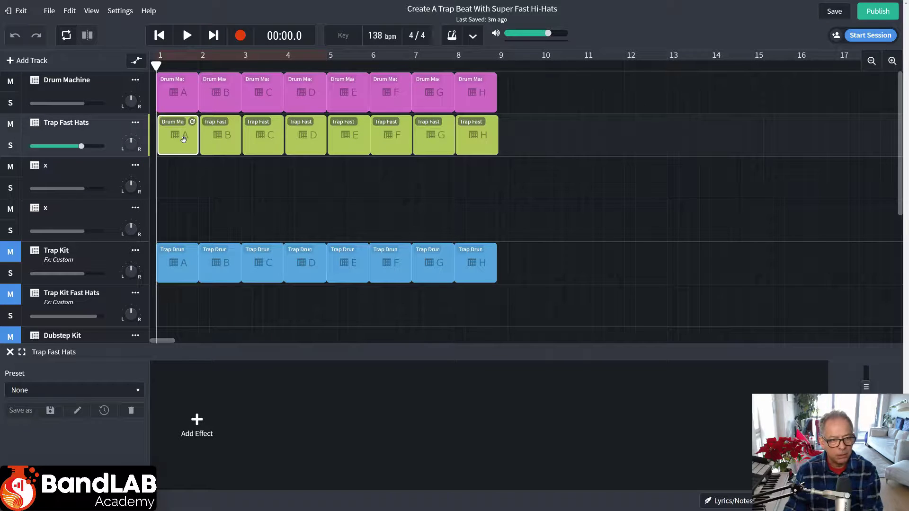
key(Delete)
click(260, 136)
key(Delete)
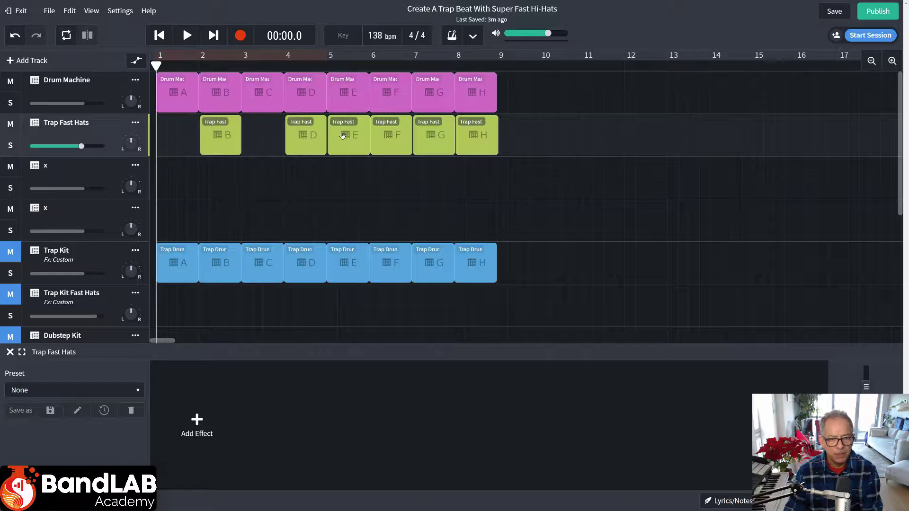
click(345, 136)
key(Delete)
click(434, 140)
key(Delete)
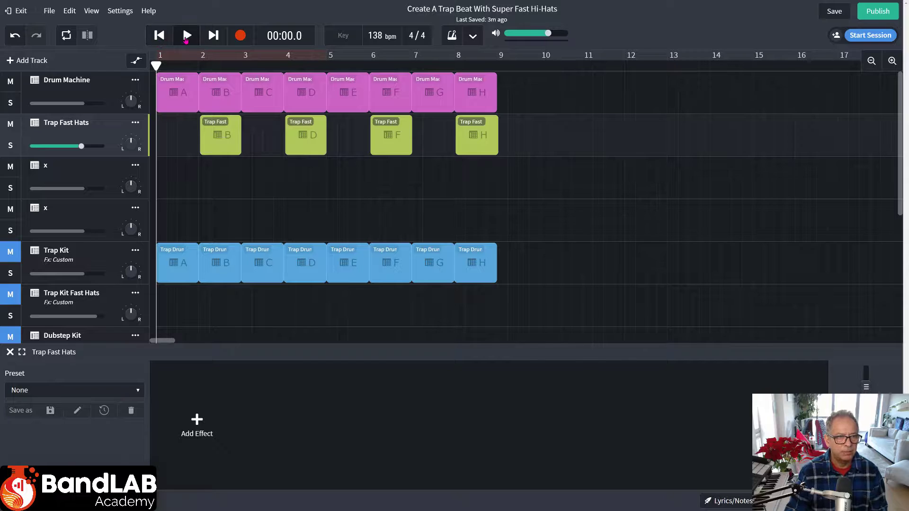
click(186, 40)
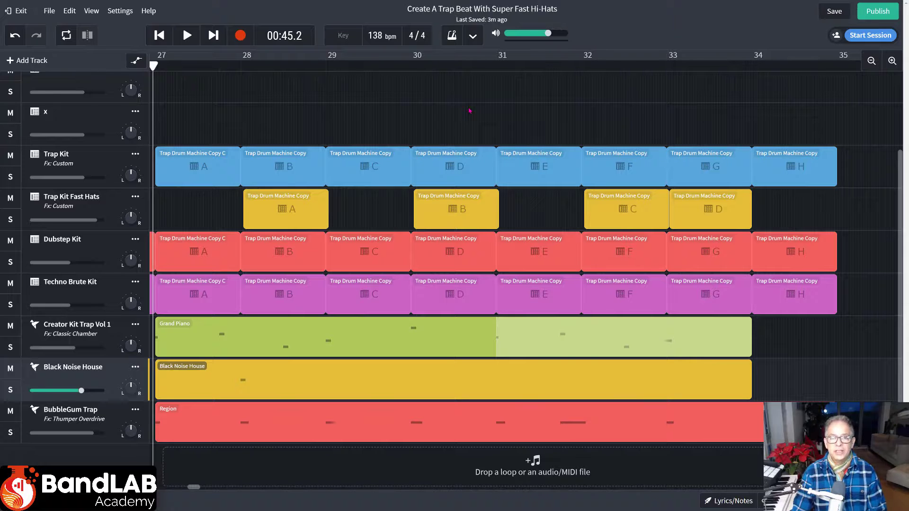
Step: Select the x track and play the example arrangement
click(470, 110)
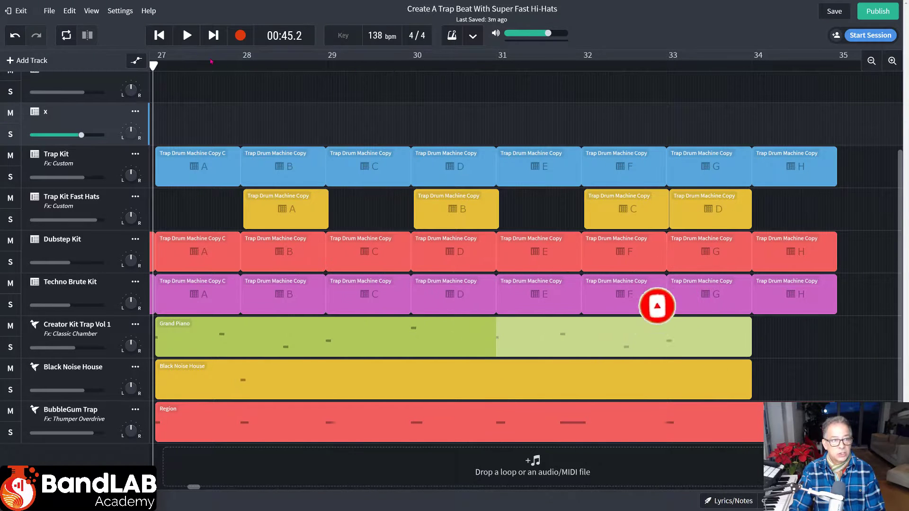
click(184, 37)
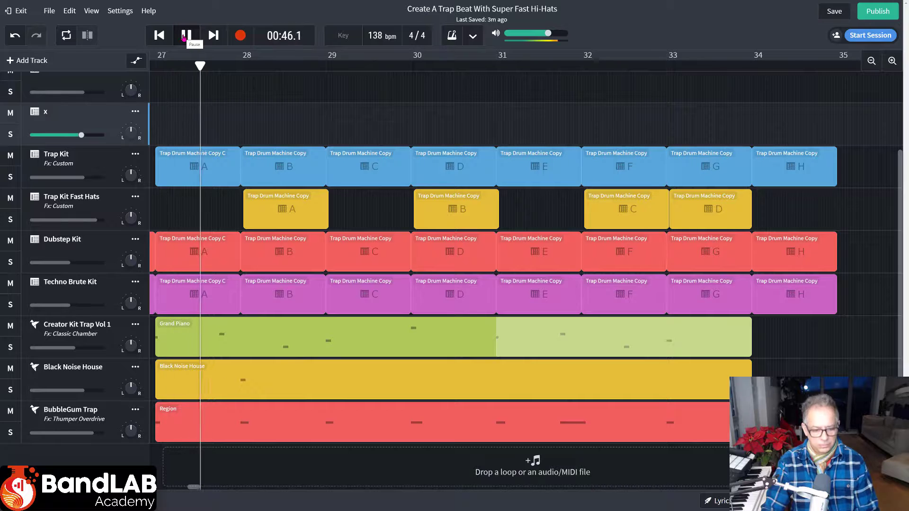